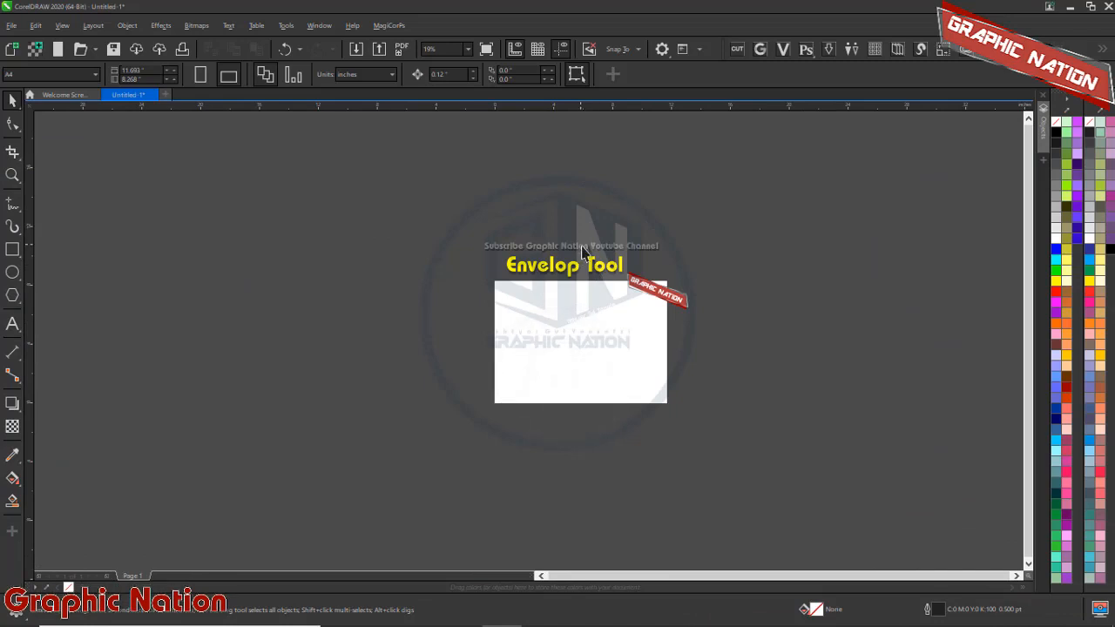
Step: Locate the Envelope tool among the interactive effect tools and activate it, ending back on the Pick tool
scroll(582, 252, "up", 4)
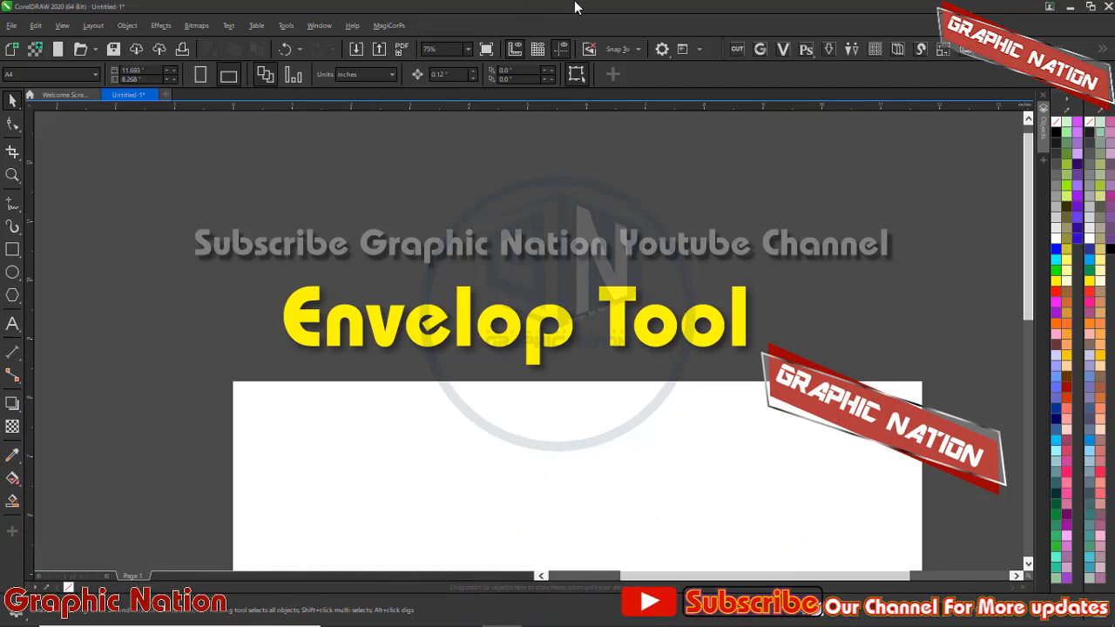
key("super+plus")
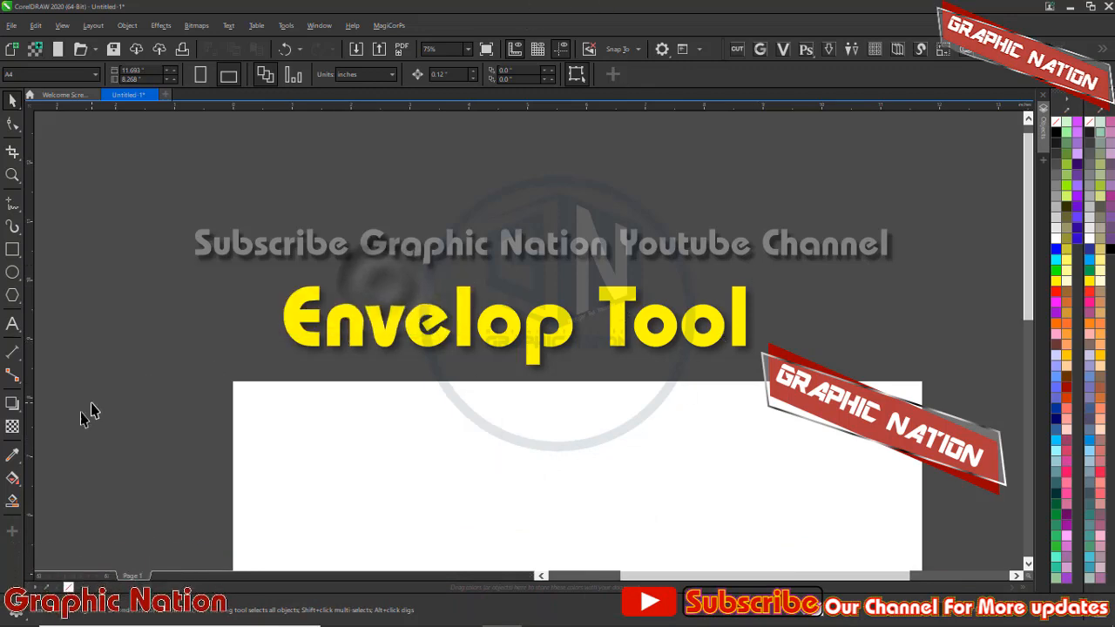
key("super+plus")
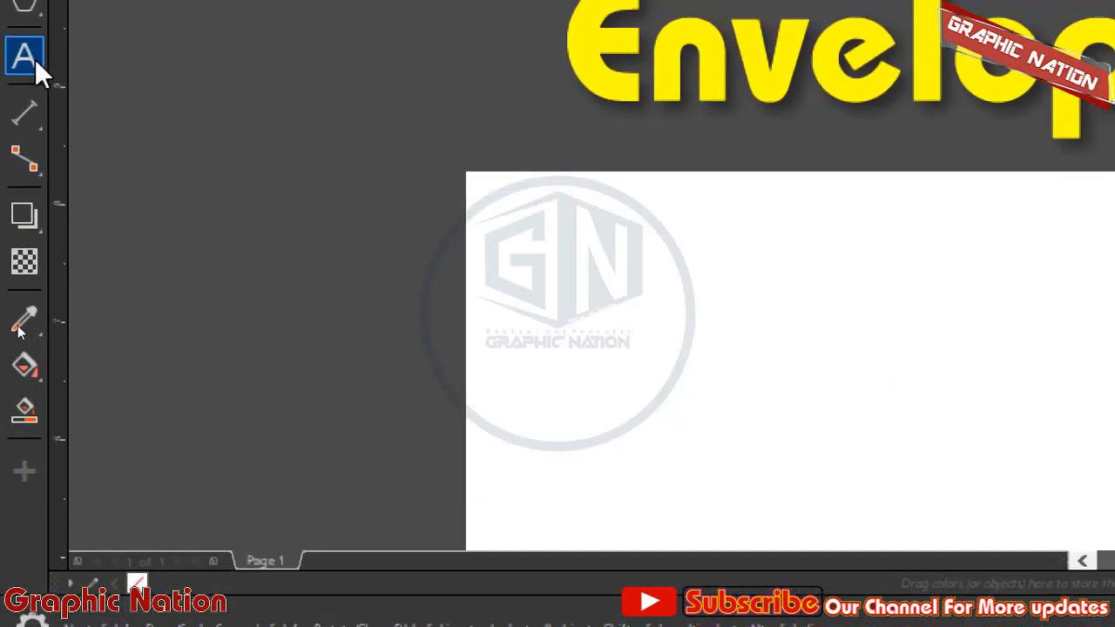
left_click(25, 257)
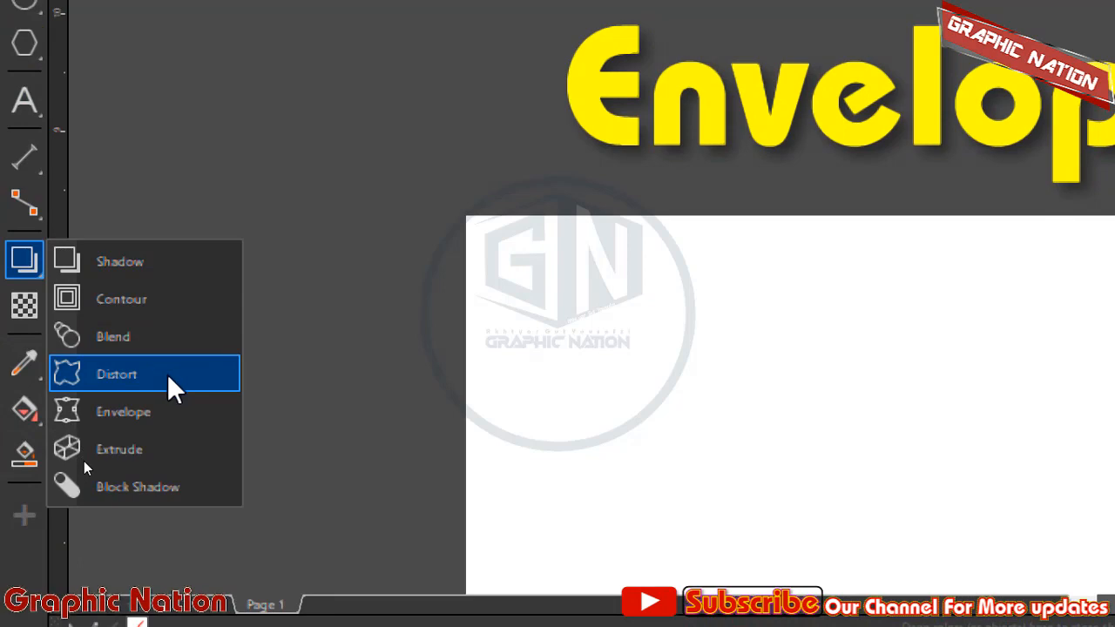
left_click(142, 414)
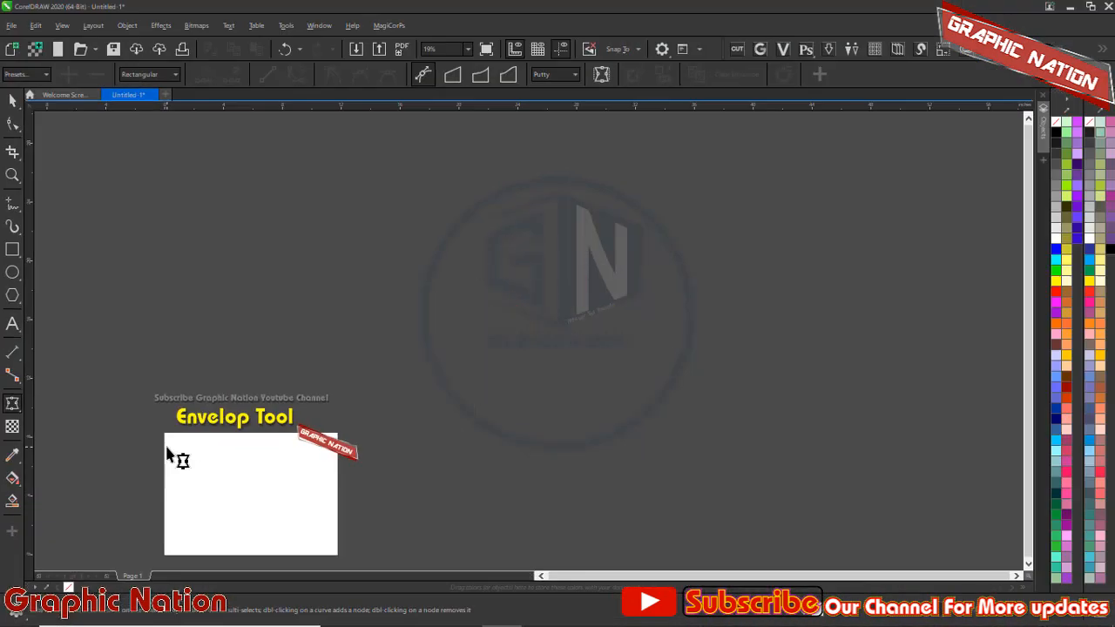
scroll(170, 457, "up", 2)
scroll(392, 242, "down", 2)
scroll(380, 335, "up", 1)
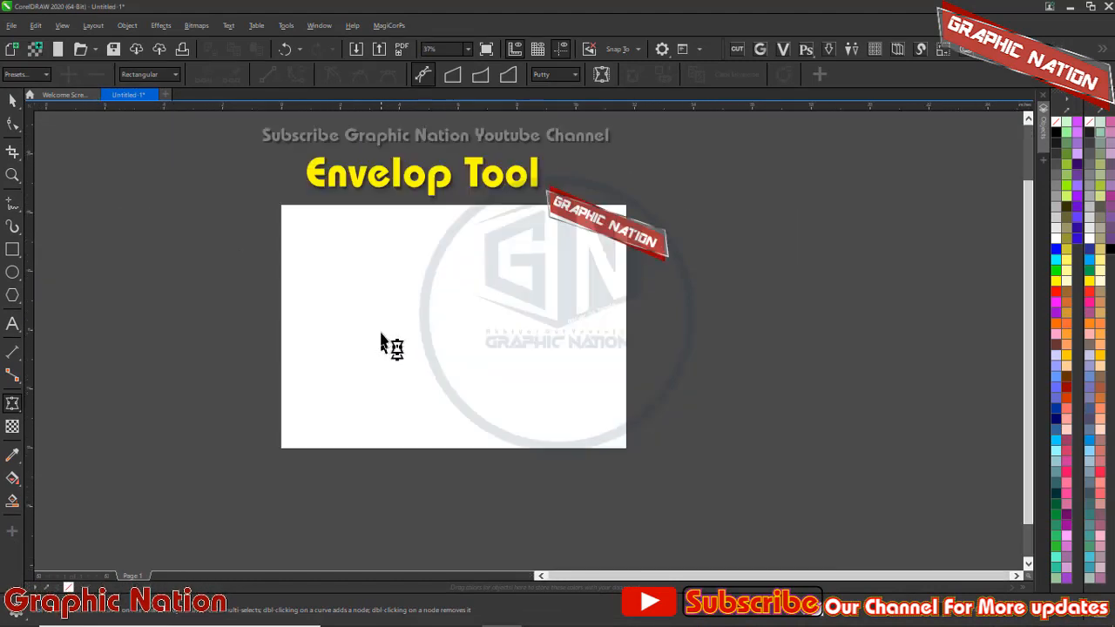
key("space")
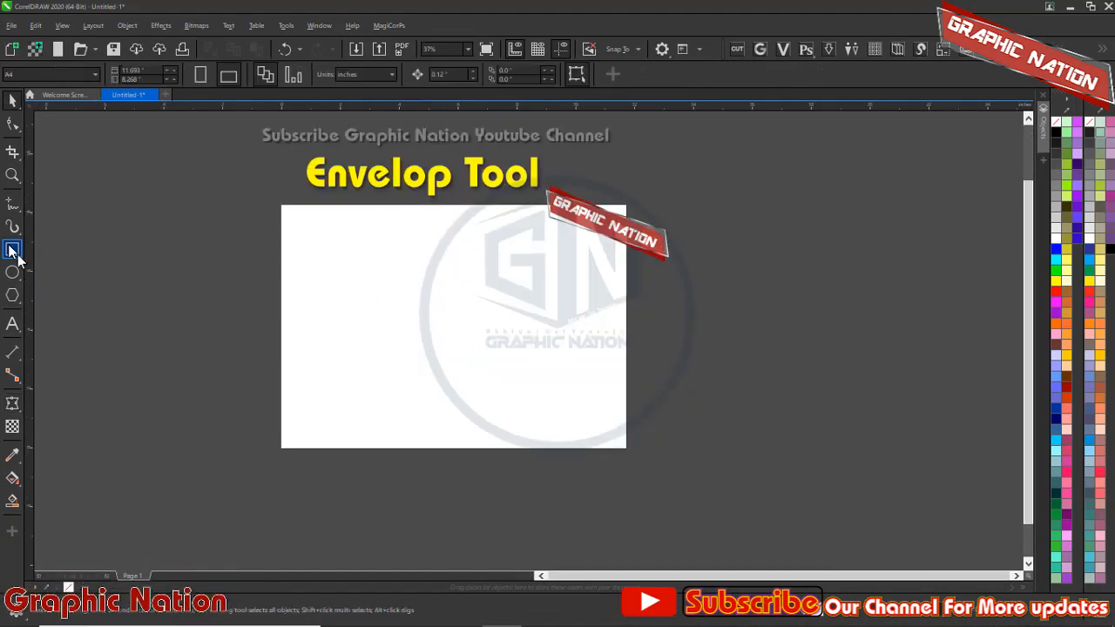
Step: Draw a rectangle on the page and enlarge it to about 6.49 by 4.01 inches
left_click(13, 251)
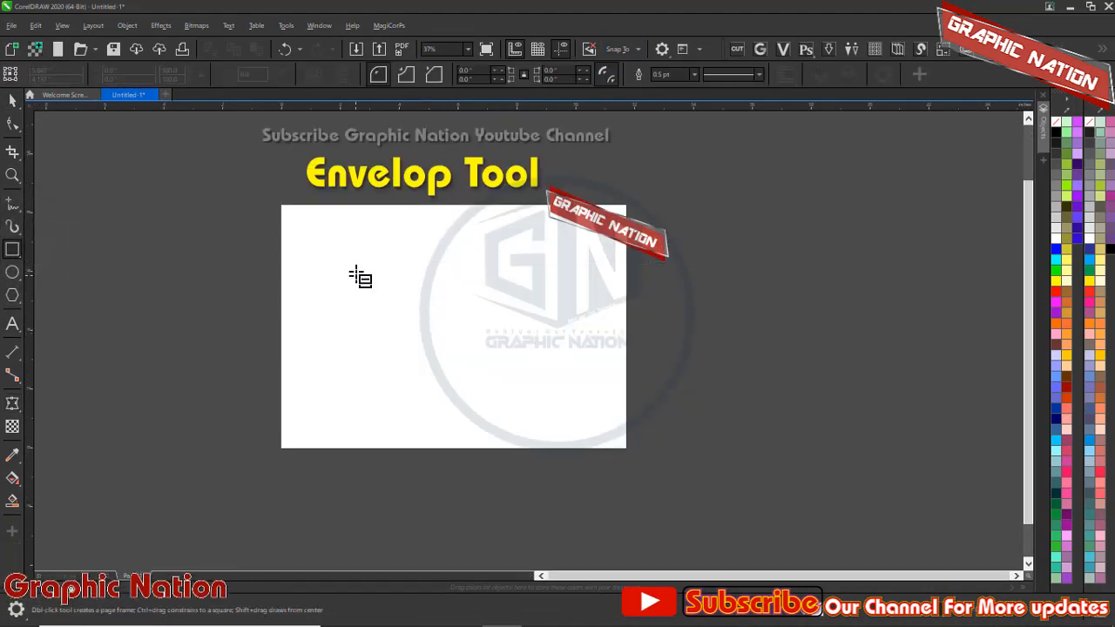
left_click_drag(356, 262, 526, 367)
scroll(527, 283, "up", 1)
scroll(529, 278, "down", 1)
key("space")
scroll(379, 329, "up", 1)
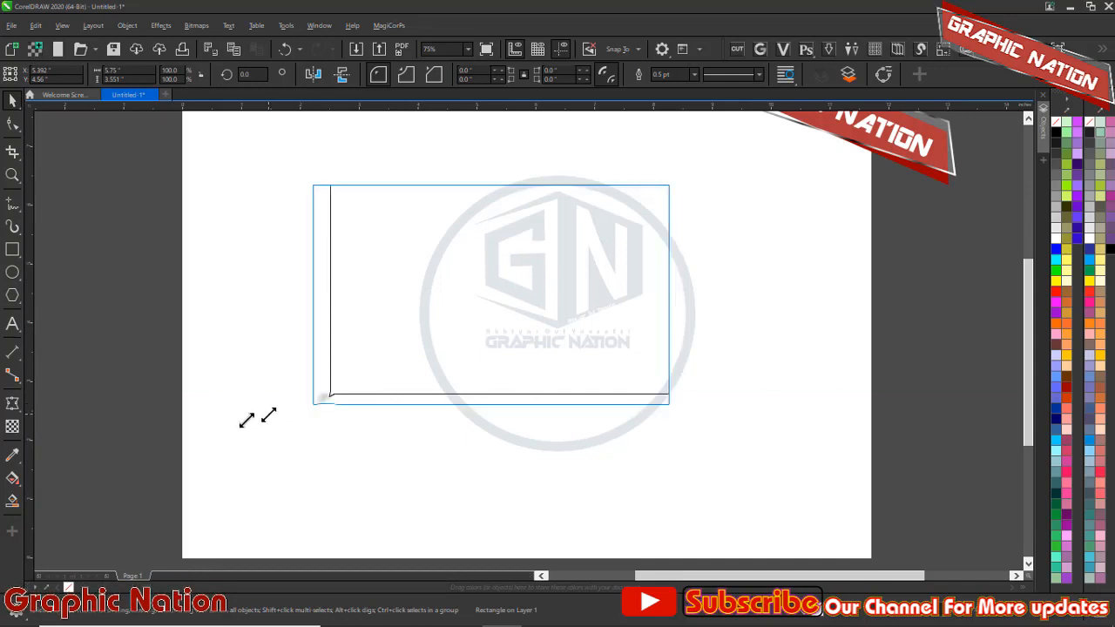
left_click_drag(247, 420, 269, 440)
Step: Duplicate the rectangle into a strip about 1.2 inches high along its upper edge and one about 0.36 inch high along its lower edge
left_click_drag(479, 392, 509, 260)
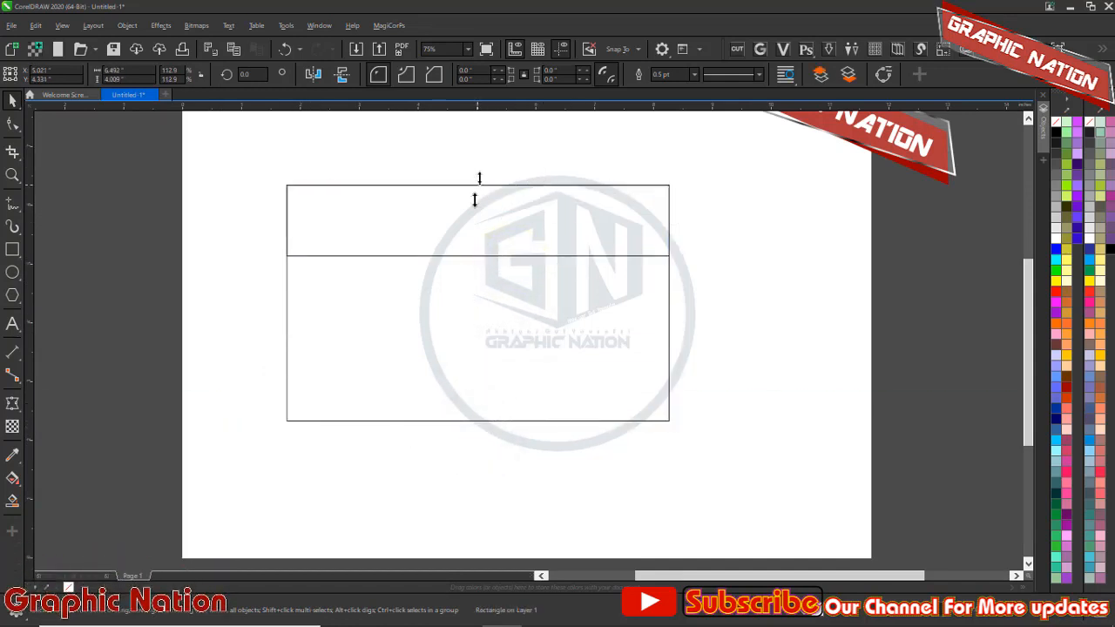
left_click_drag(479, 182, 465, 385)
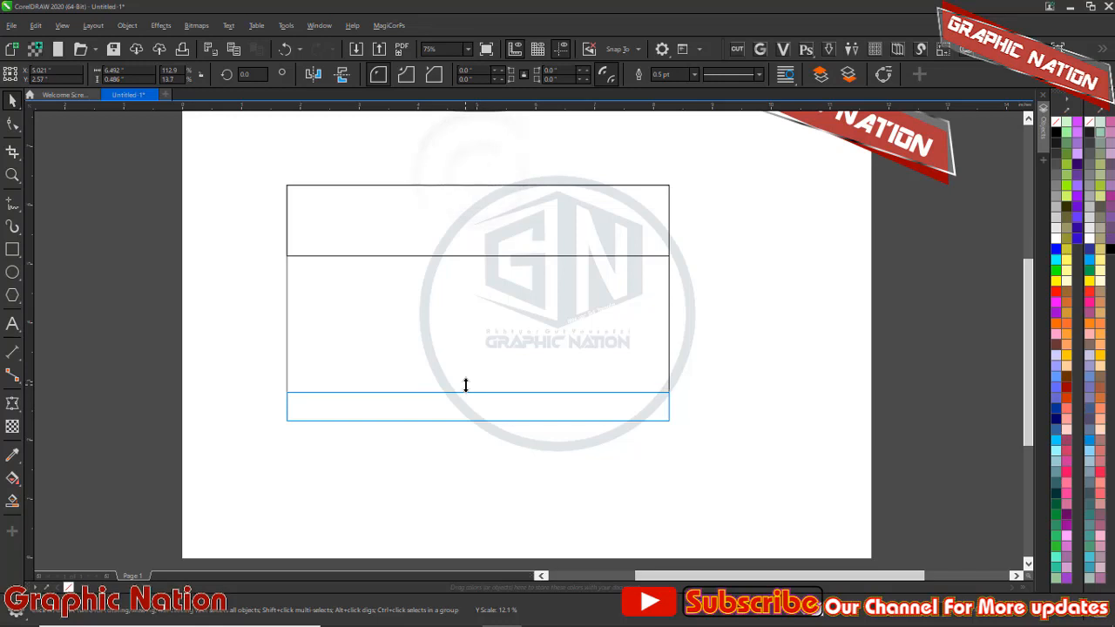
left_click(495, 506)
Step: Fill the large rectangle with yellow, the upper strip with blue and the lower strip with magenta
left_click(461, 254)
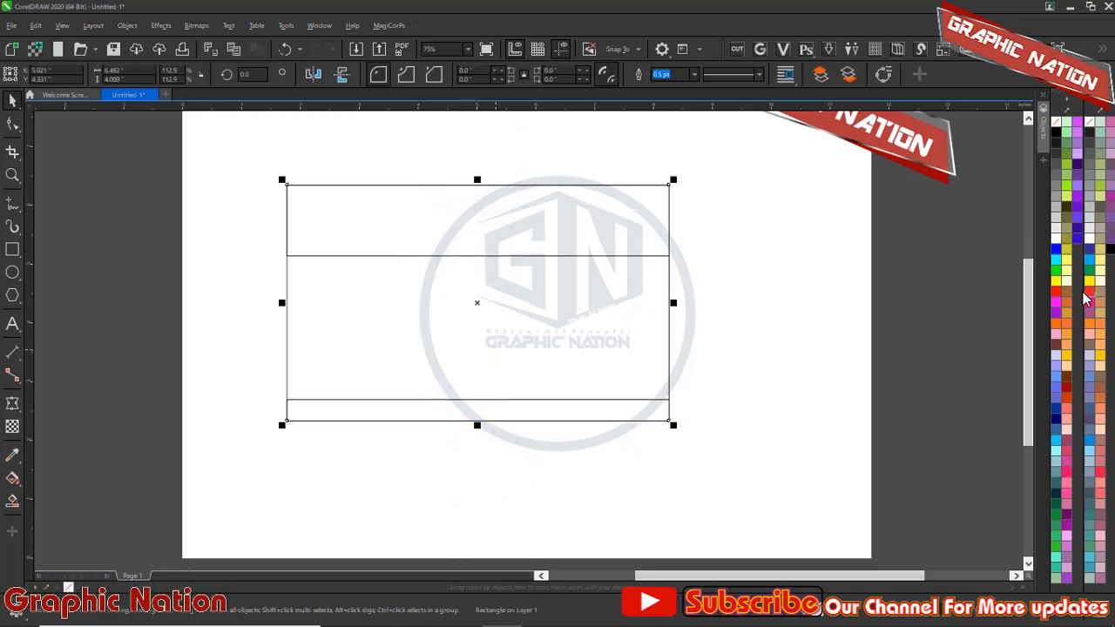
left_click(1056, 280)
left_click(702, 361)
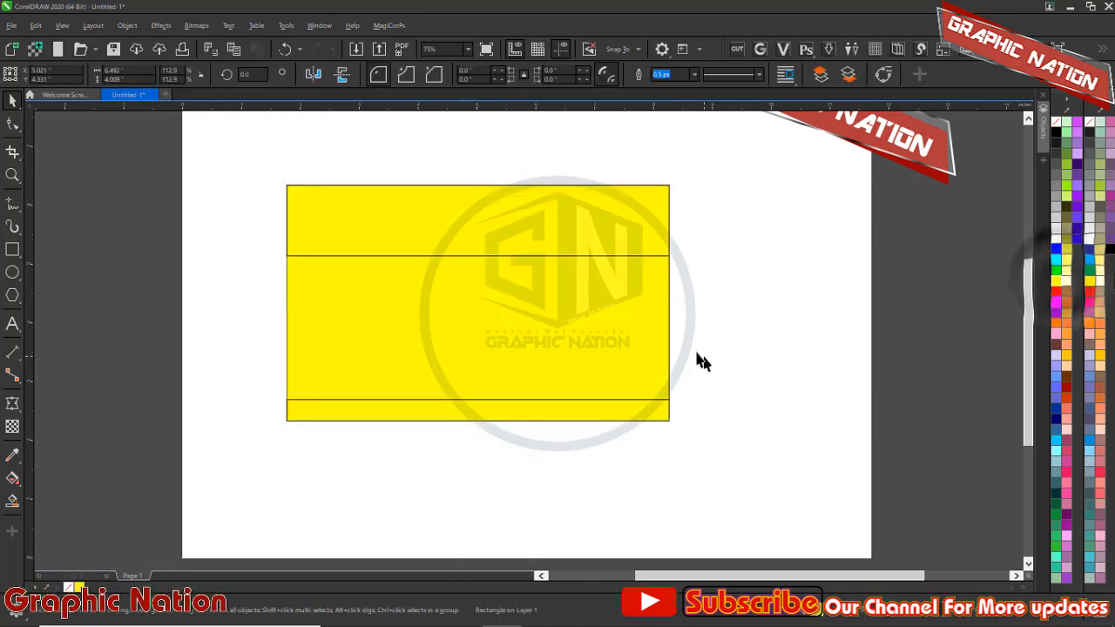
left_click(531, 194)
left_click(1056, 255)
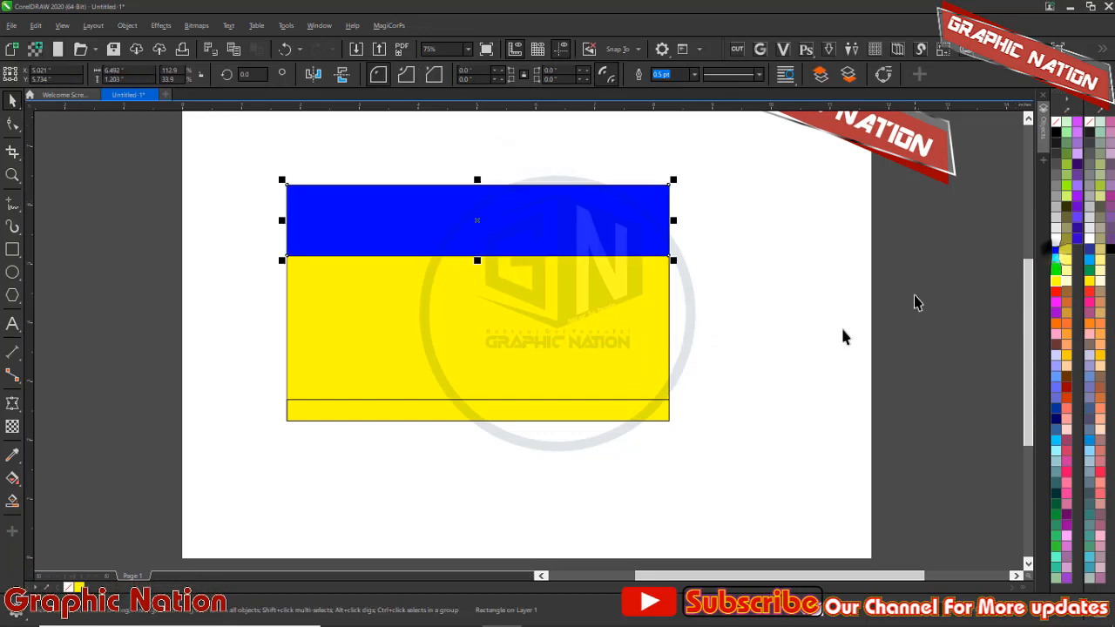
left_click(841, 336)
left_click(518, 414)
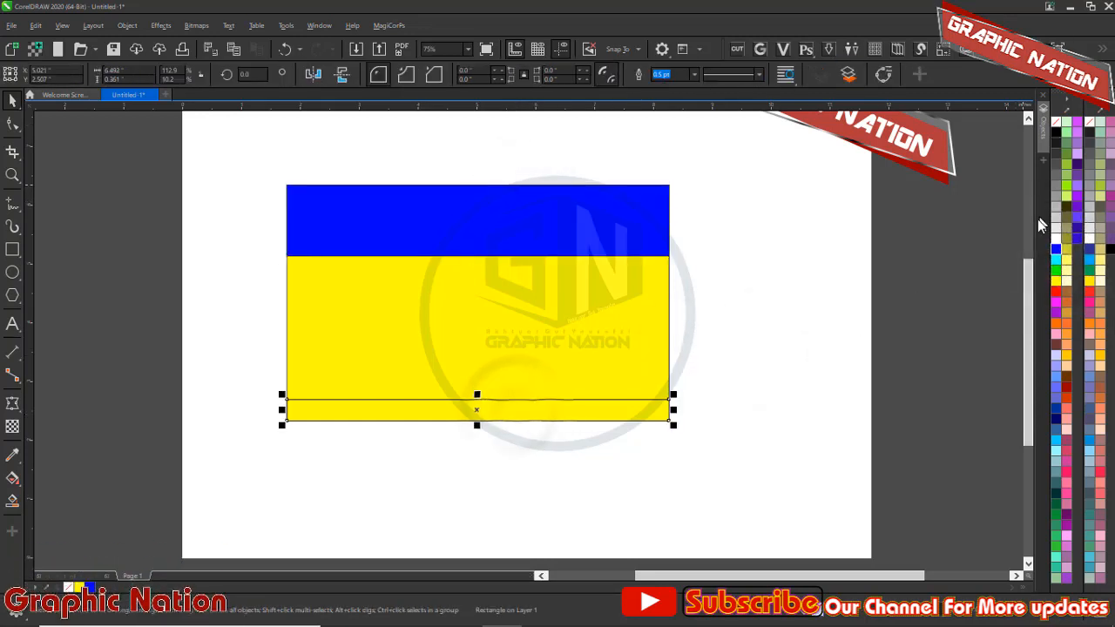
left_click(1056, 305)
Step: Remove the outline from all three rectangles and stretch the blue strip downward to a height of about 1.51 inches
left_click_drag(618, 438, 748, 455)
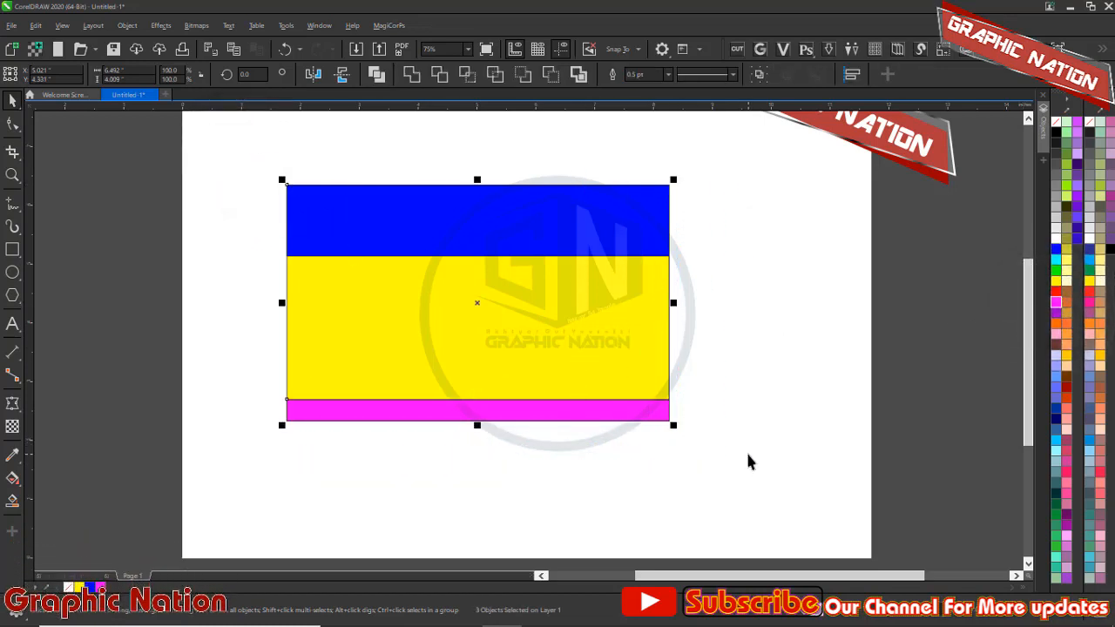
right_click(1056, 122)
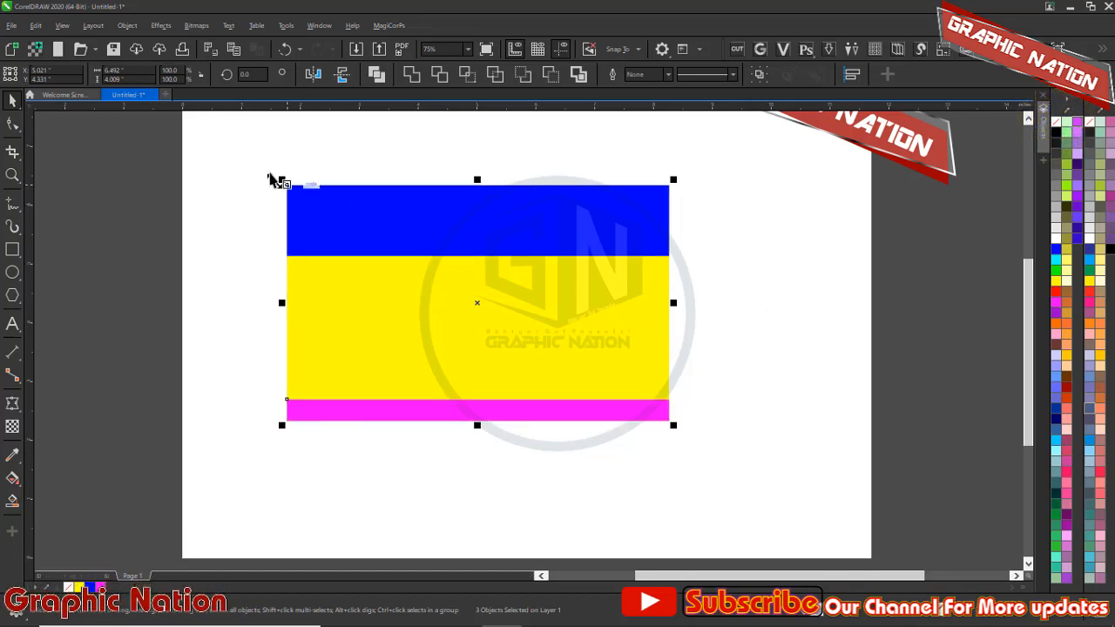
left_click_drag(595, 294, 708, 292)
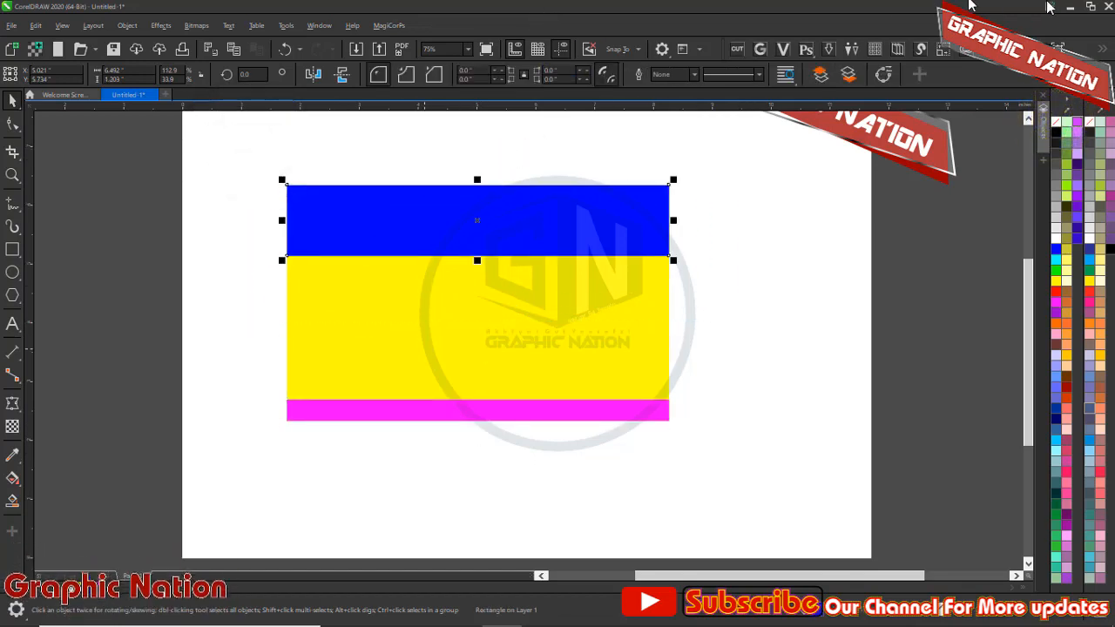
left_click_drag(477, 280, 477, 284)
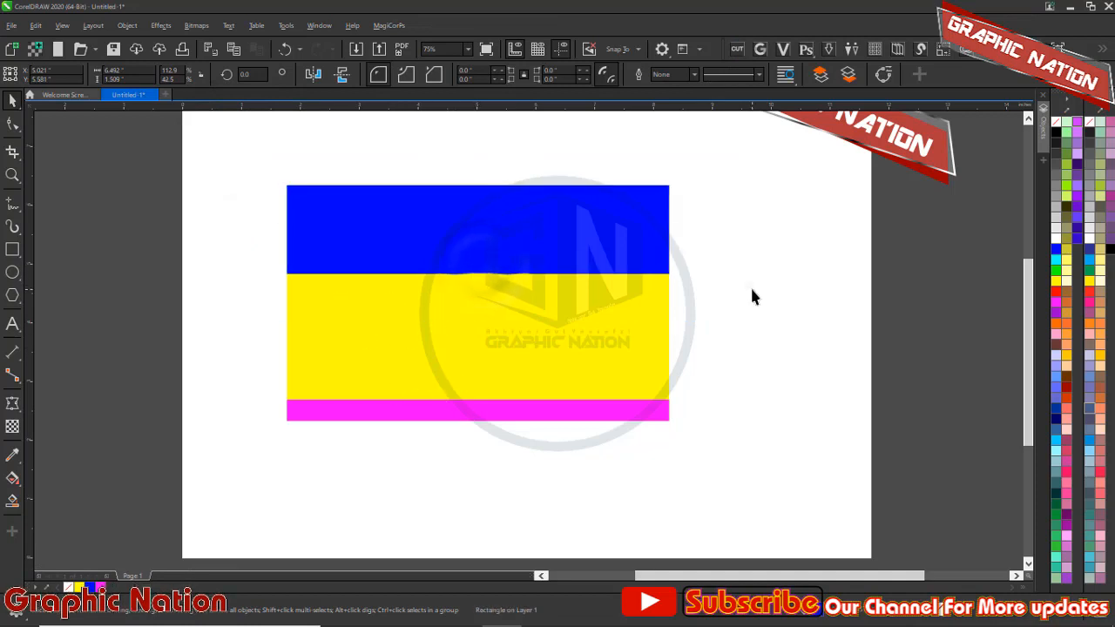
Step: Convert the blue strip to curves and turn all its straight segments into curve segments
left_click(12, 125)
left_click(55, 121)
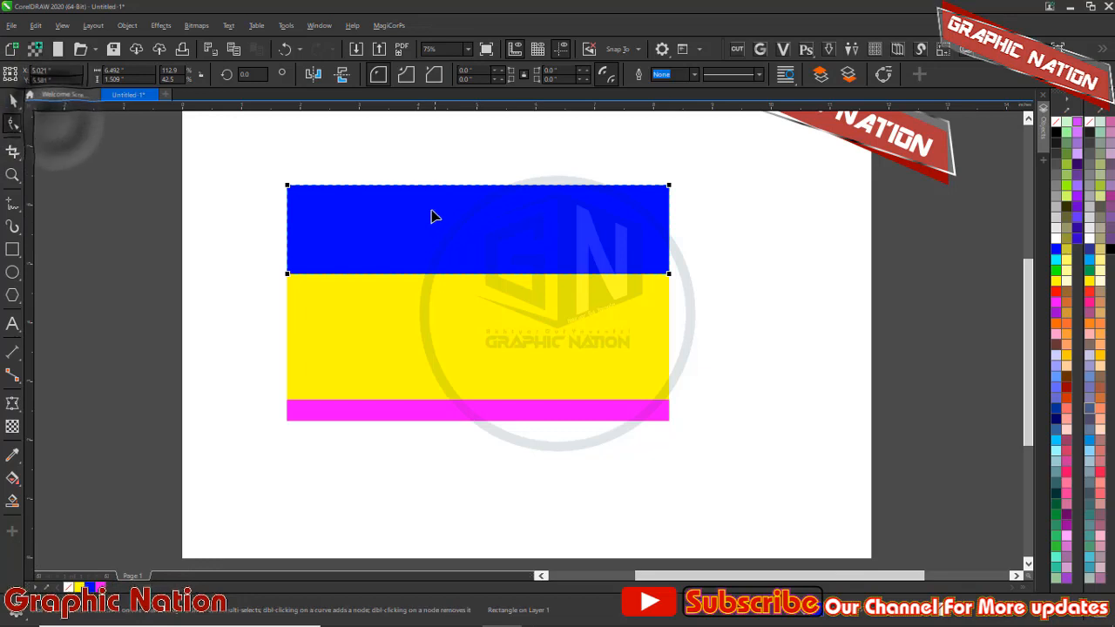
key("ctrl+q")
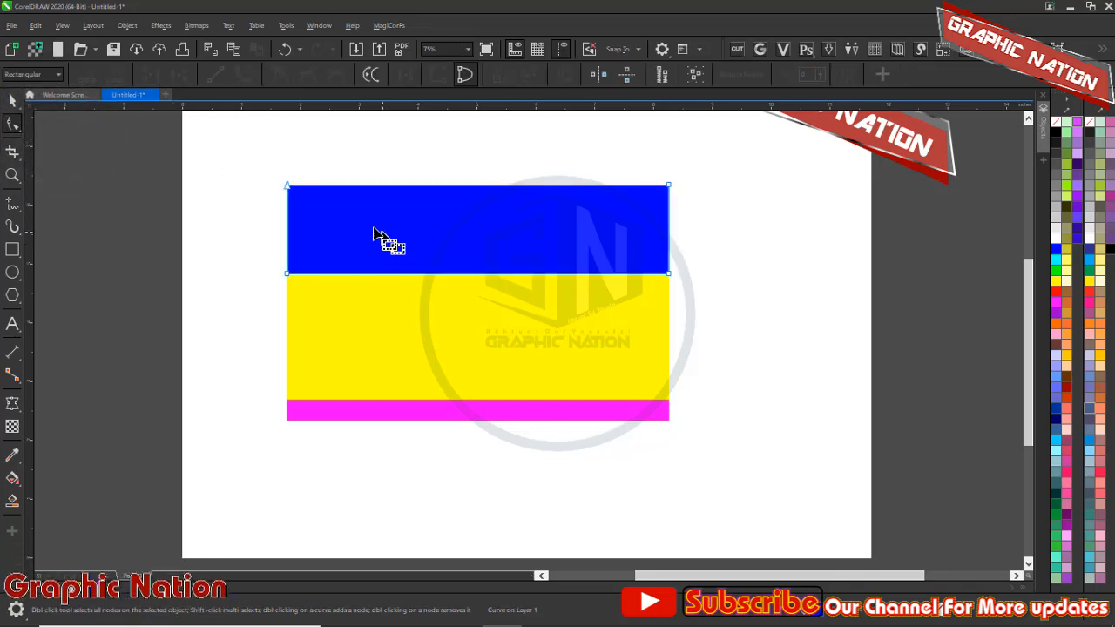
left_click_drag(694, 273, 695, 270)
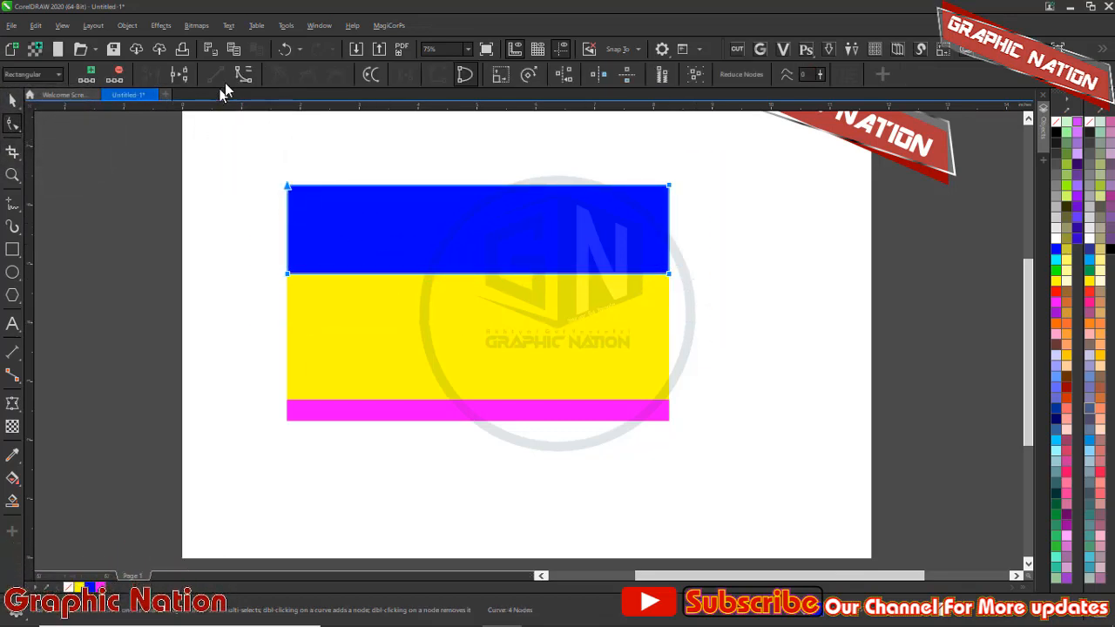
scroll(448, 220, "up", 2)
scroll(311, 273, "down", 2)
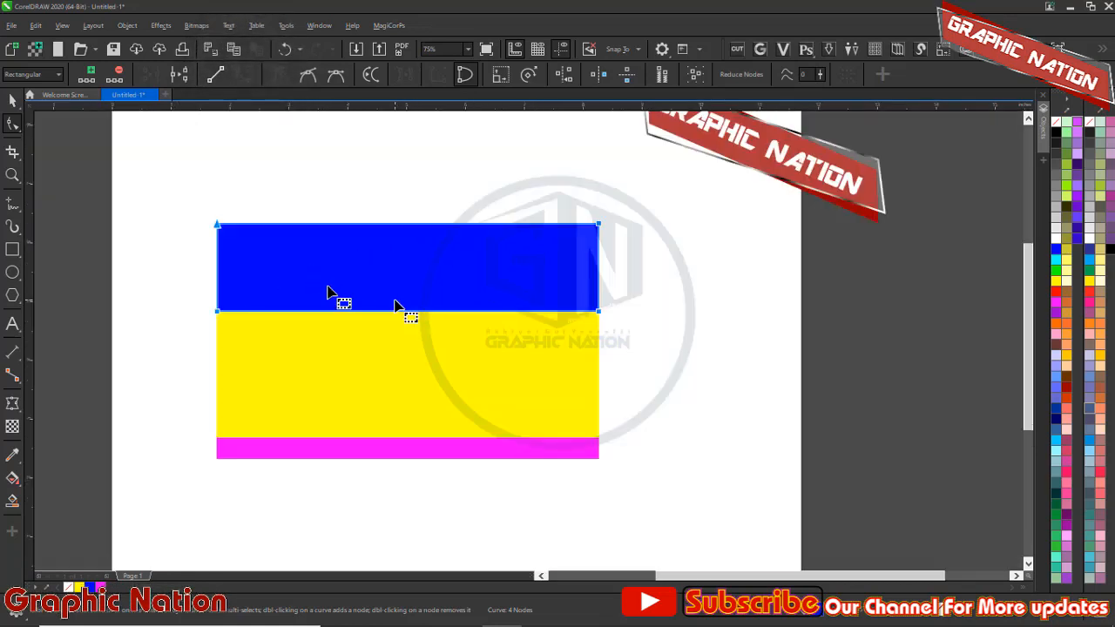
Step: Bend the blue strip's lower edge into a wave that arches upward on its left half
left_click_drag(171, 293, 238, 325)
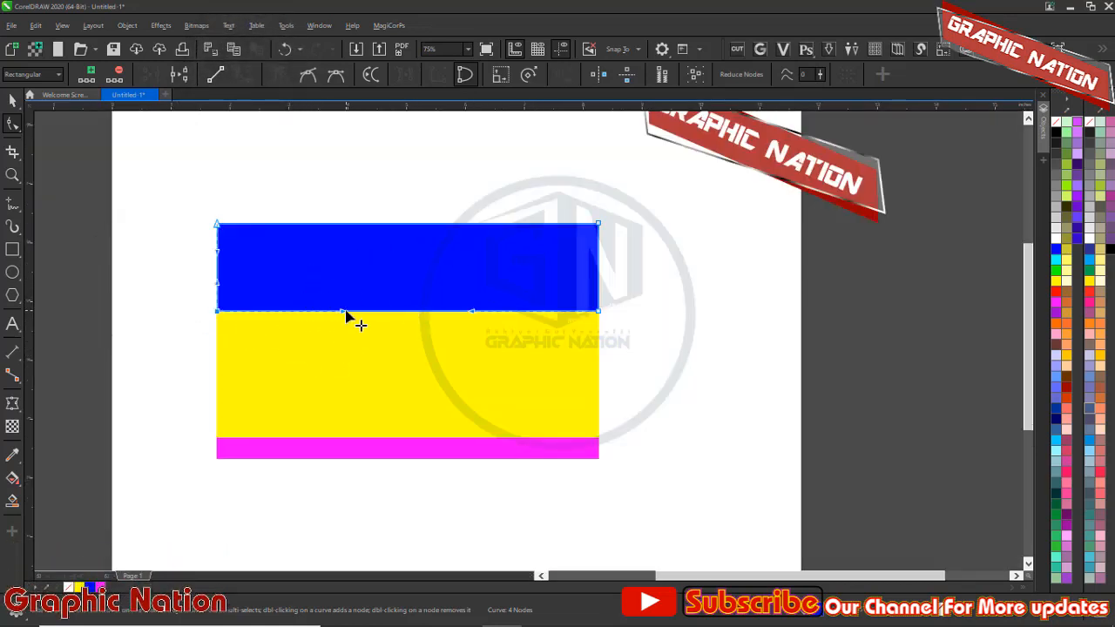
left_click_drag(355, 283, 362, 238)
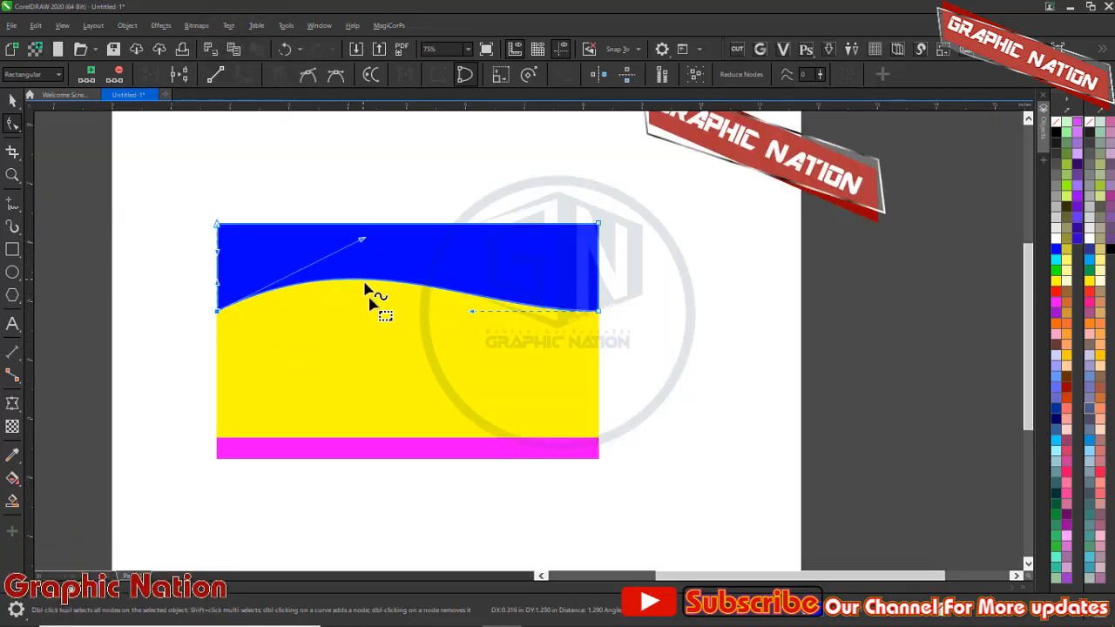
key("space")
key("Escape")
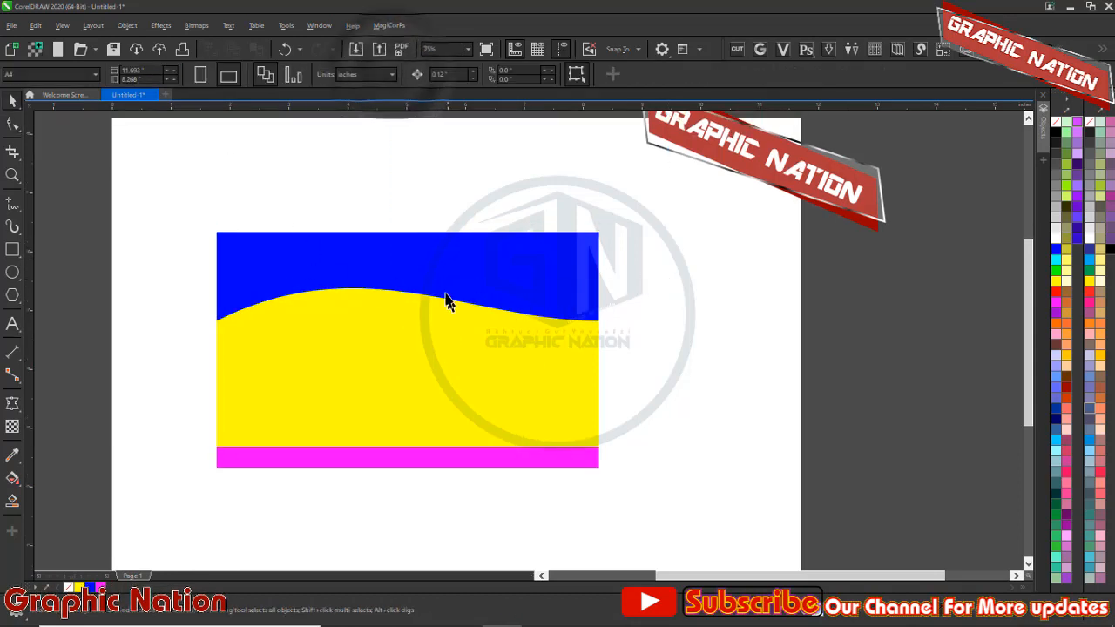
Step: Place a duplicate of the blue wave shape slightly lower and behind it, and fill the duplicate with black
scroll(445, 301, "up", 2)
left_click(399, 251)
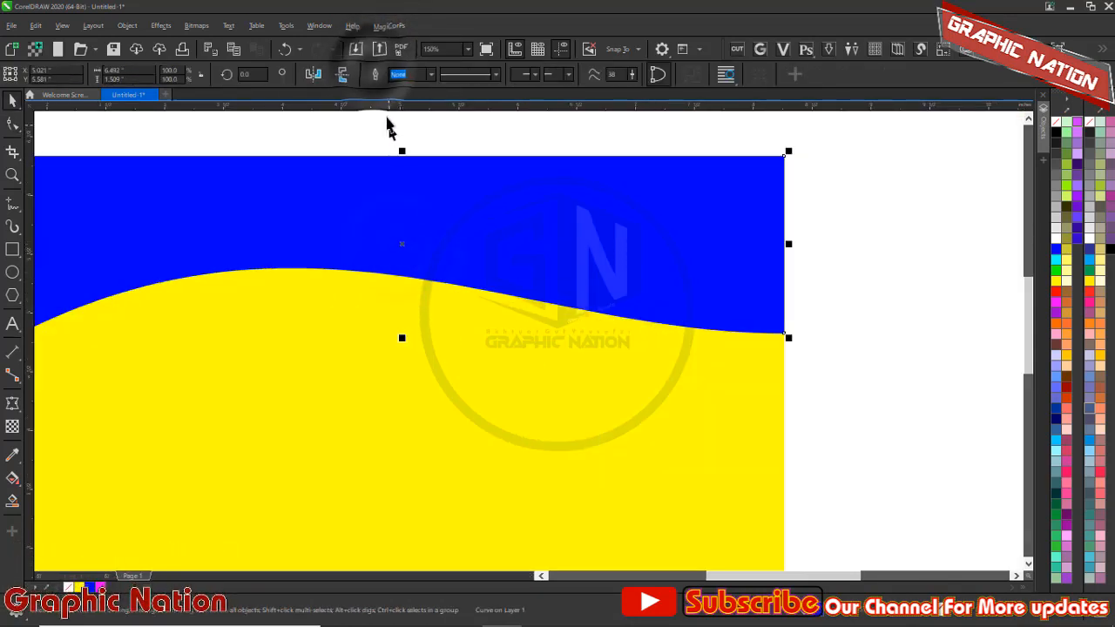
mouse_move(403, 247)
left_mouse_down()
mouse_move(411, 302)
mouse_move(412, 259)
left_mouse_up()
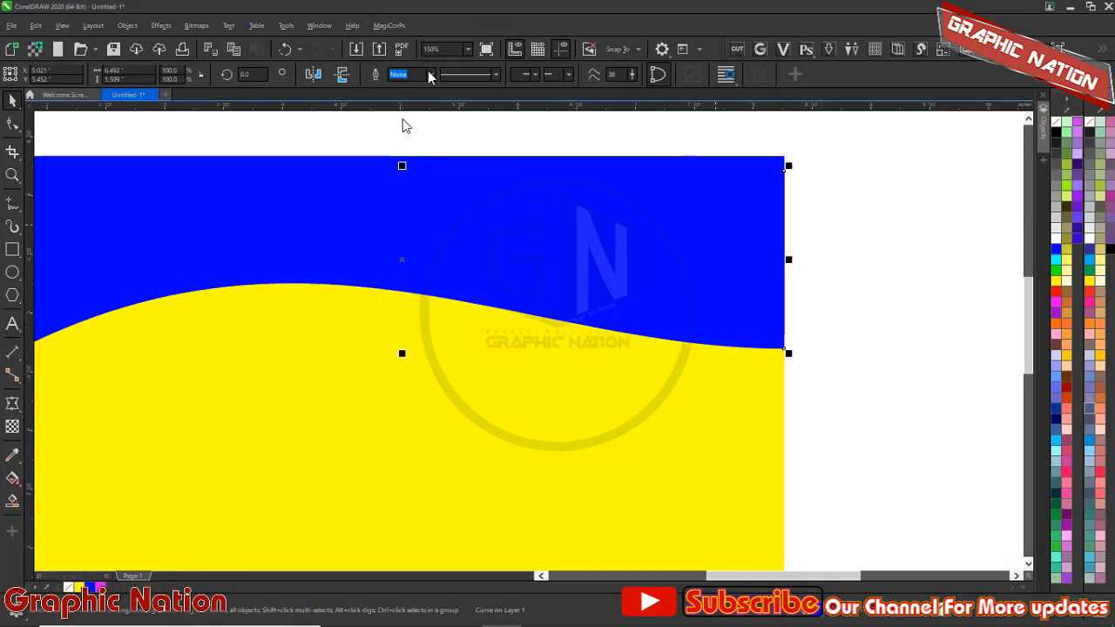
right_click(1056, 133)
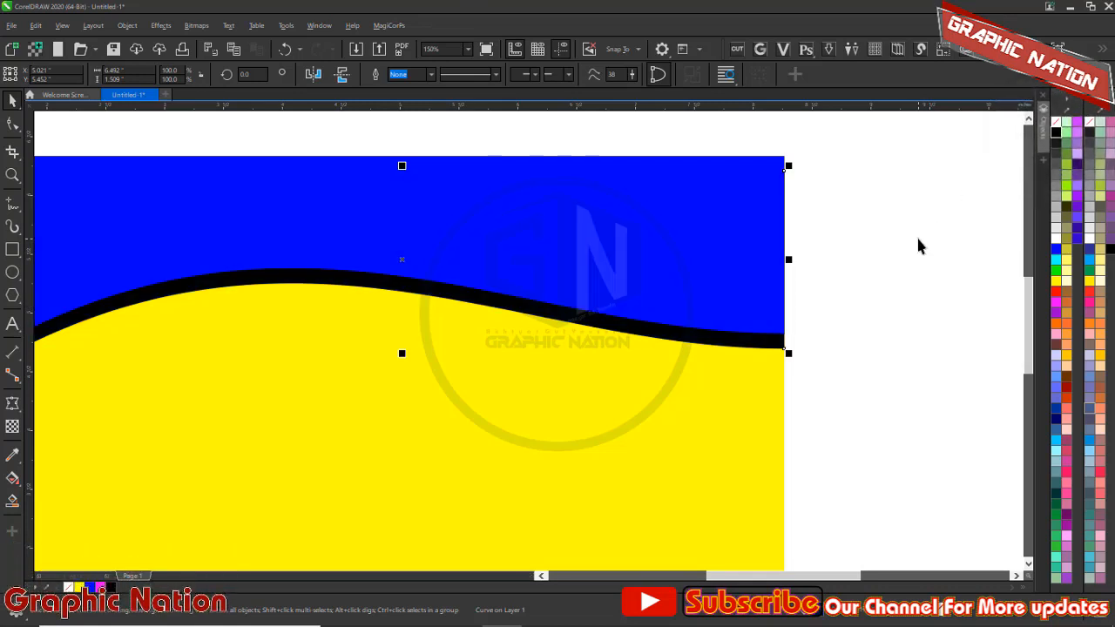
left_click(916, 292)
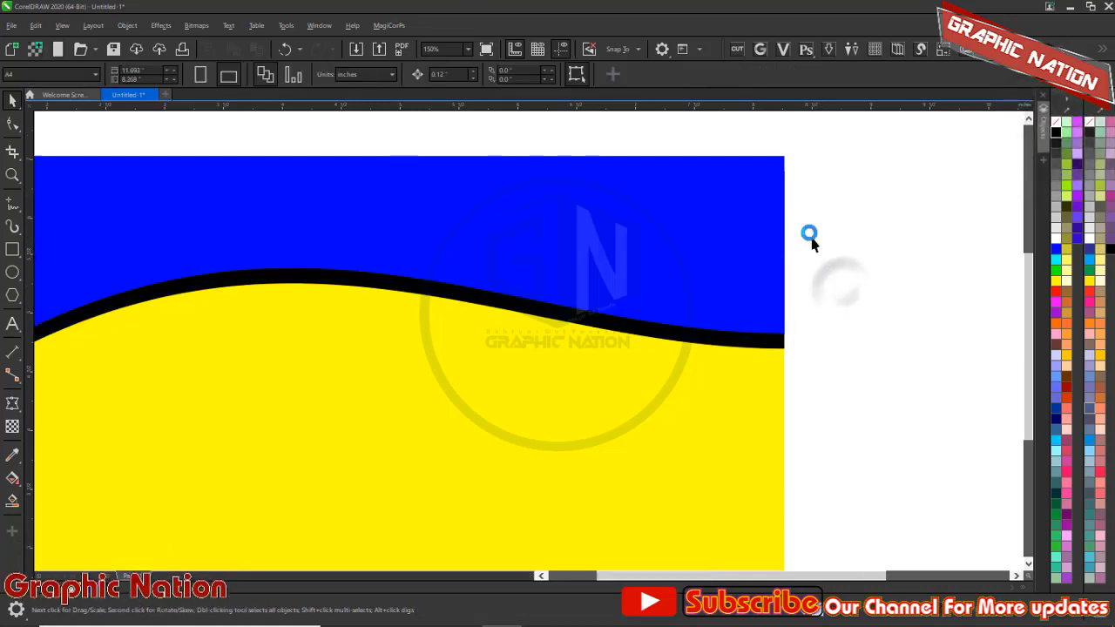
Step: Convert the magenta strip to curves and turn all its straight segments into curve segments
scroll(809, 236, "down", 2)
left_click_drag(610, 473, 406, 511)
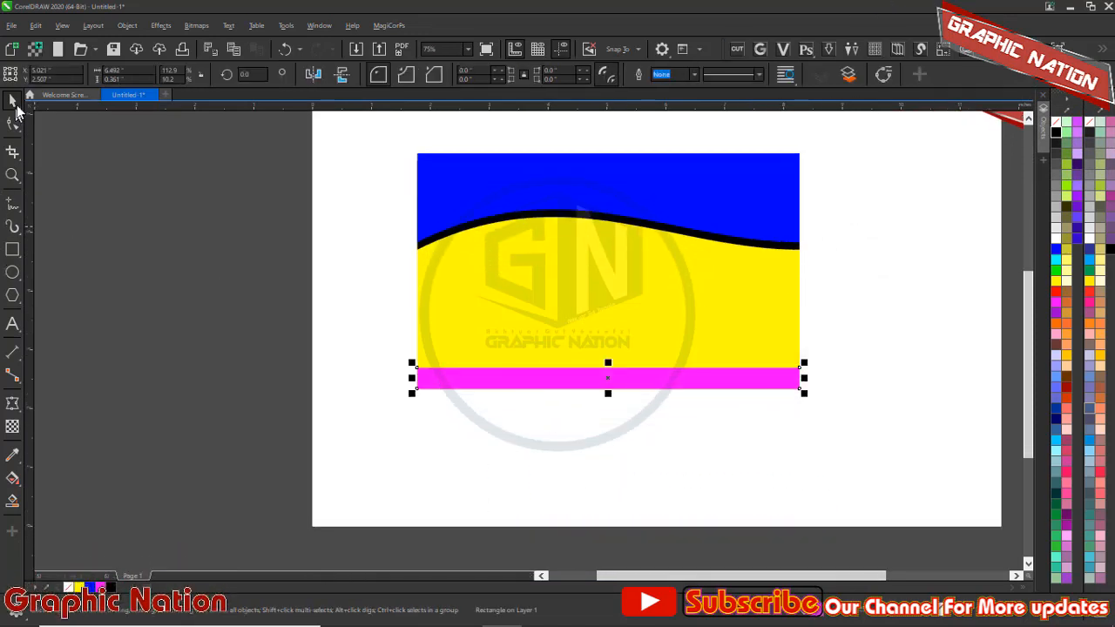
left_click(12, 123)
scroll(702, 366, "up", 2)
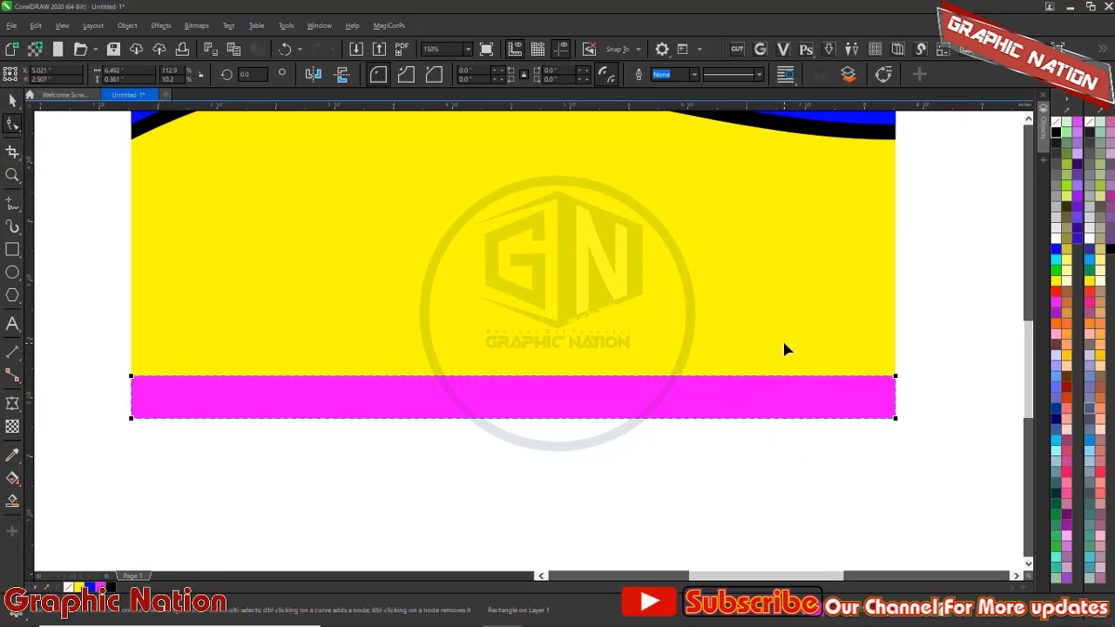
key("ctrl+q")
left_click_drag(592, 506, 68, 435)
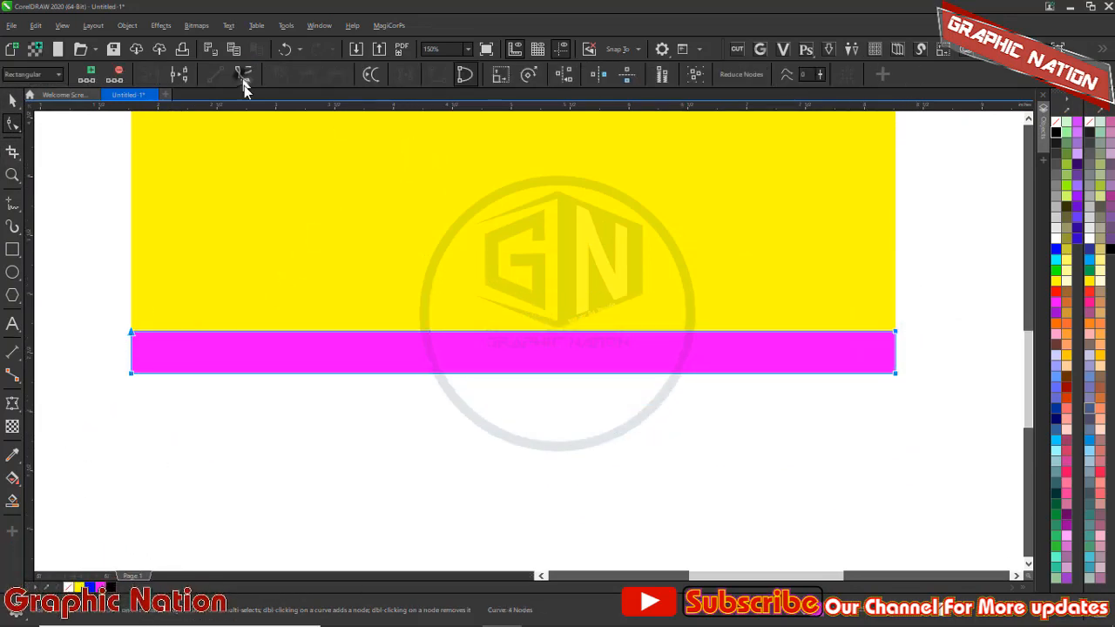
left_click(250, 88)
Step: Bend the magenta strip's upper edge into a gentle wave, rising on its left half and dipping on its right
left_click_drag(913, 311, 842, 348)
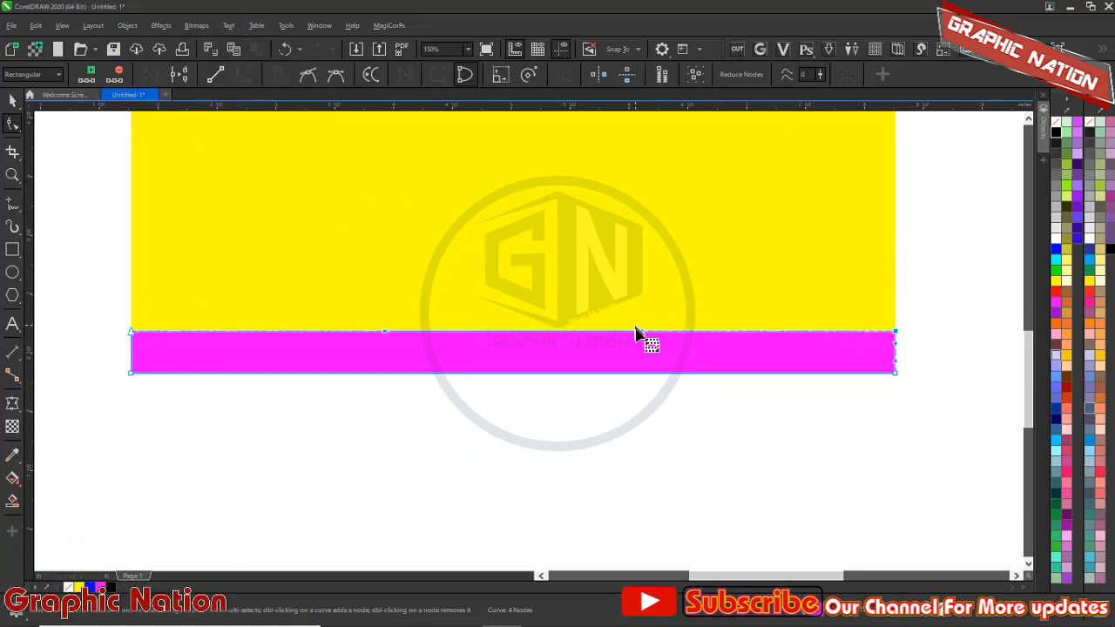
left_click_drag(641, 346, 385, 291)
key("space")
left_click(562, 478)
scroll(575, 283, "down", 1)
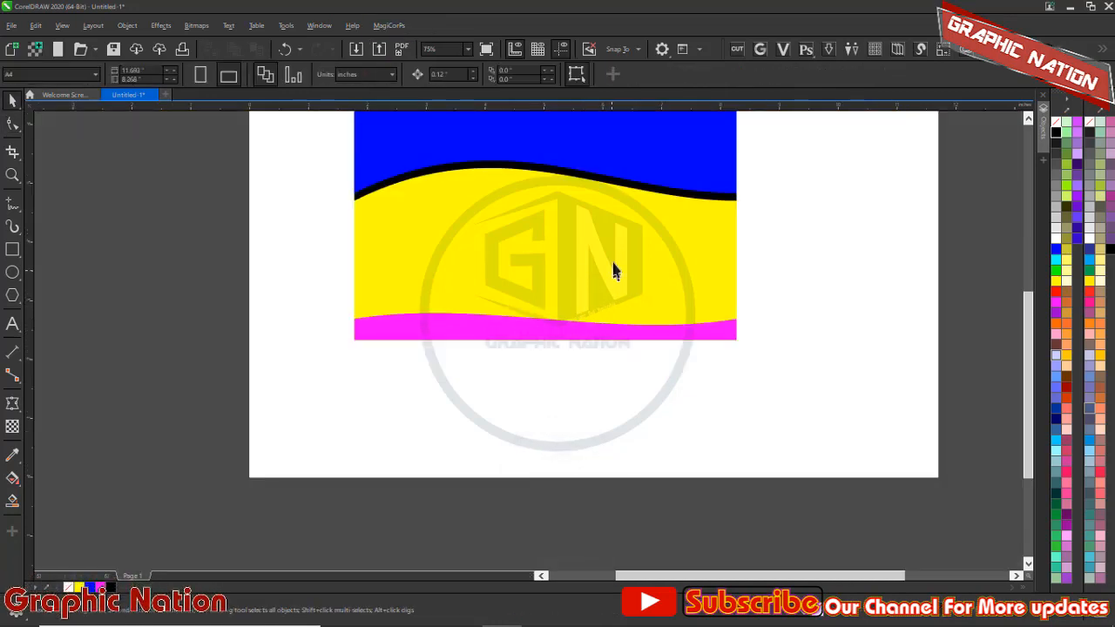
scroll(500, 468, "down", 1)
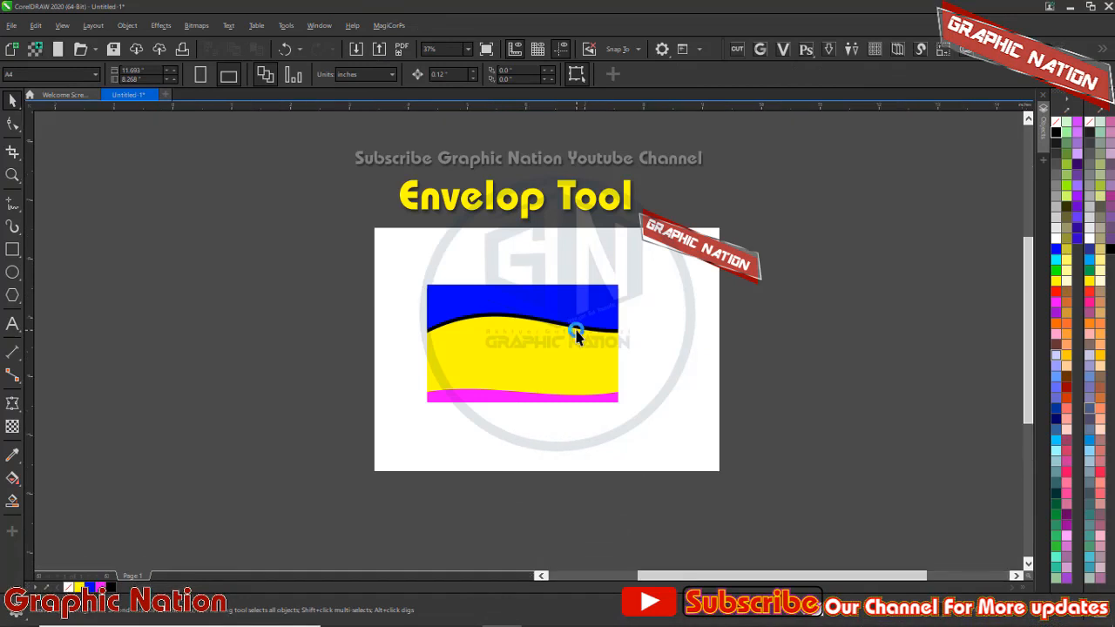
scroll(642, 323, "up", 2)
left_click(619, 225)
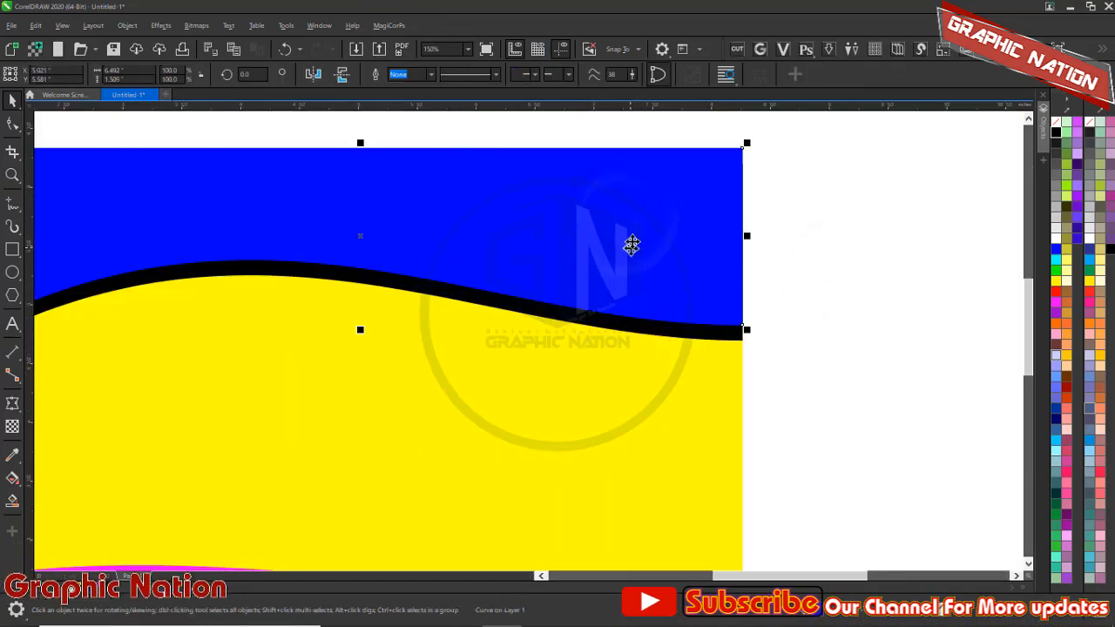
scroll(630, 244, "down", 1)
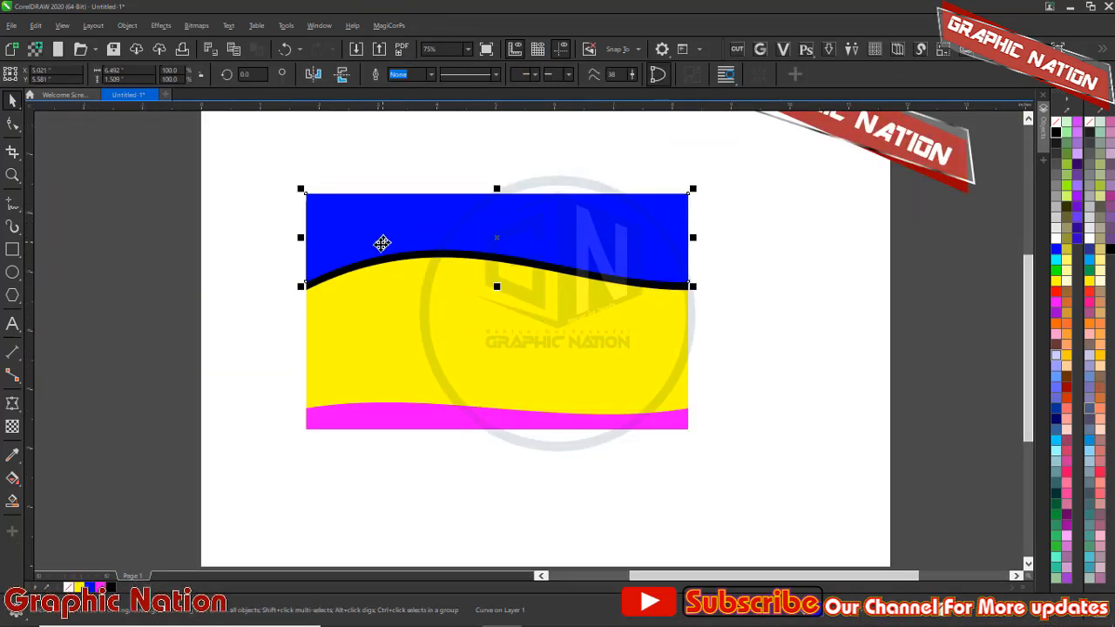
scroll(315, 300, "down", 1)
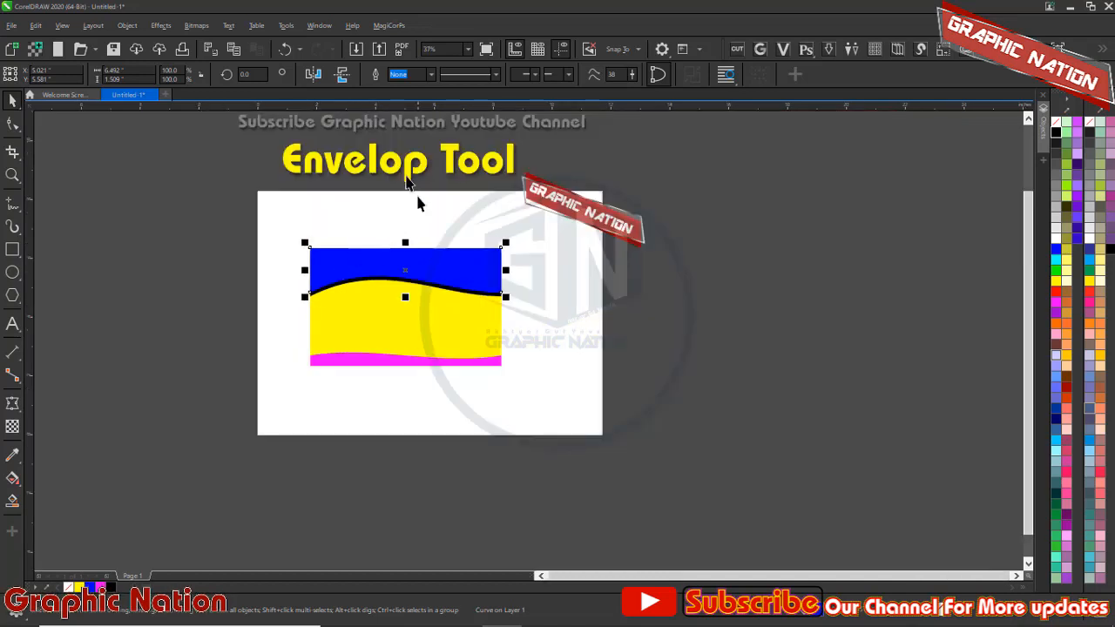
scroll(417, 198, "up", 1)
scroll(527, 264, "down", 1)
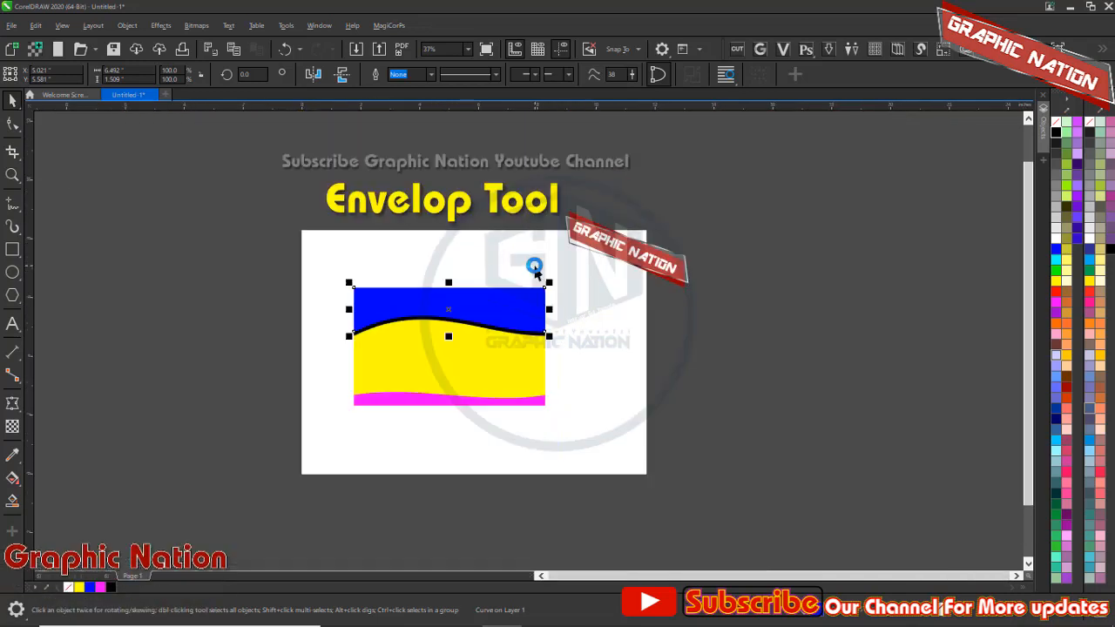
Step: Add the artistic text "Graphic Nation Accdemey" on the page beside the banner
key("F8")
left_click(611, 332)
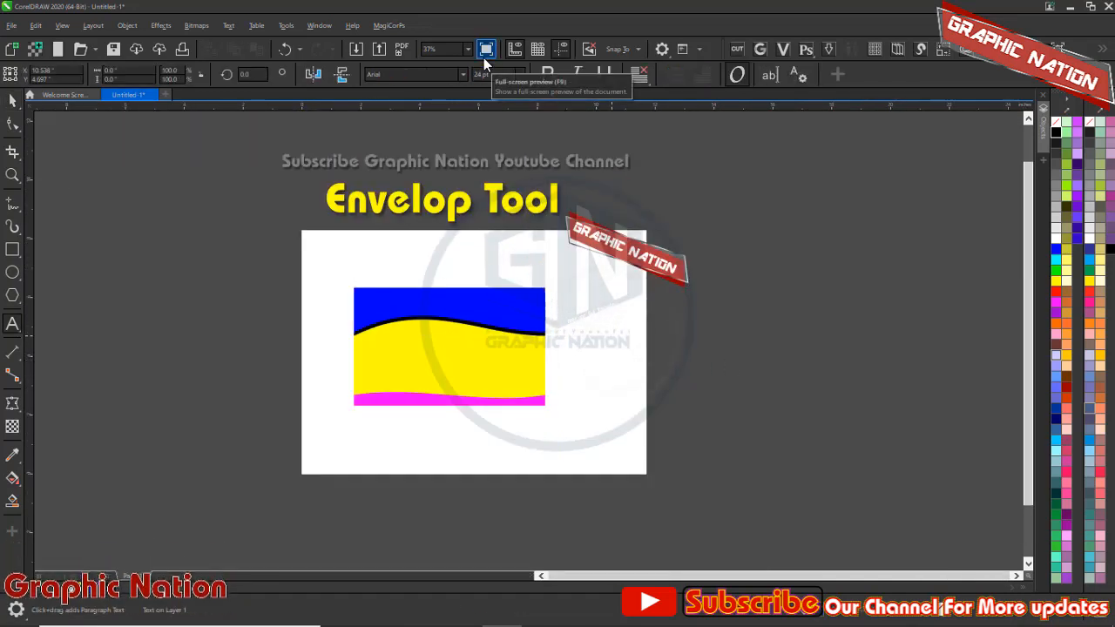
type("Gra")
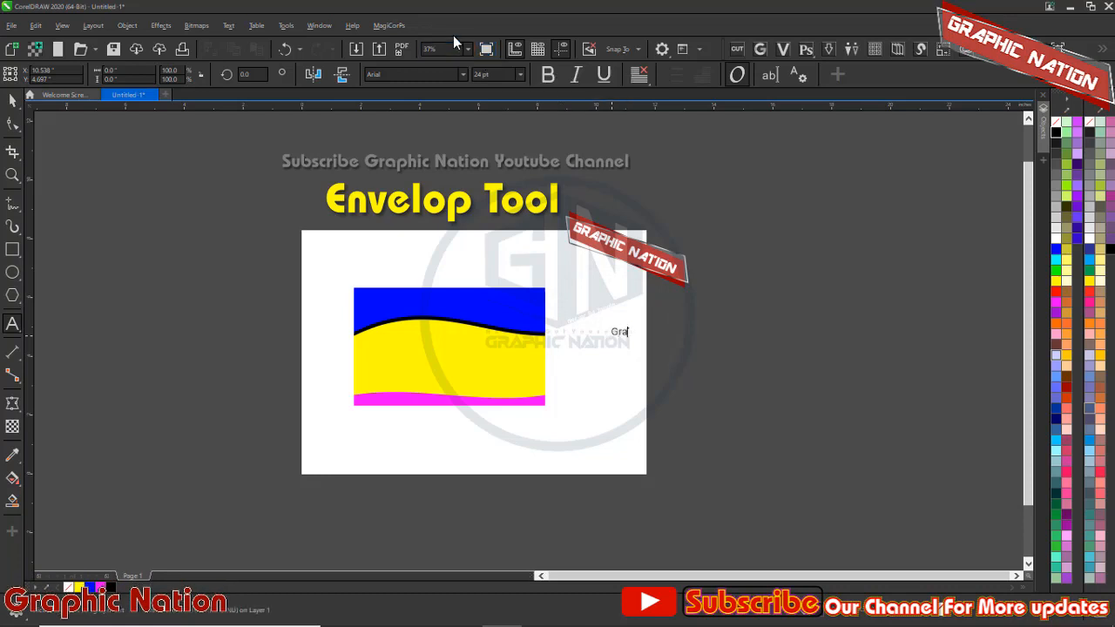
type("ph")
type("ic Nation")
type(" Accou")
key("ctrl+space")
left_click_drag(779, 393, 714, 305)
scroll(710, 300, "up", 4)
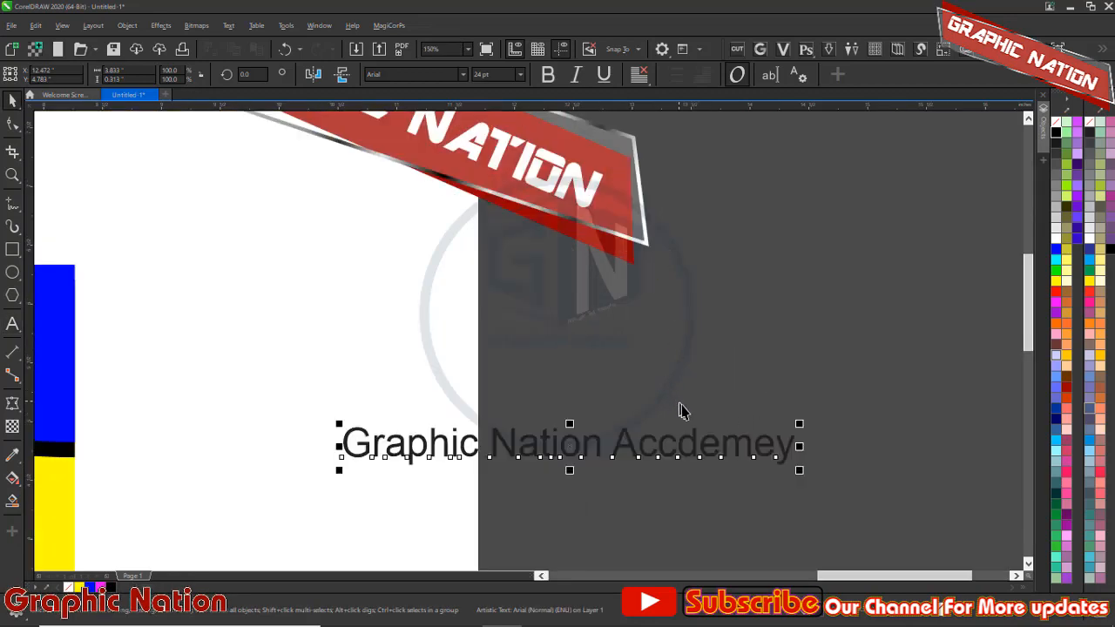
scroll(682, 411, "up", 1)
scroll(869, 362, "down", 3)
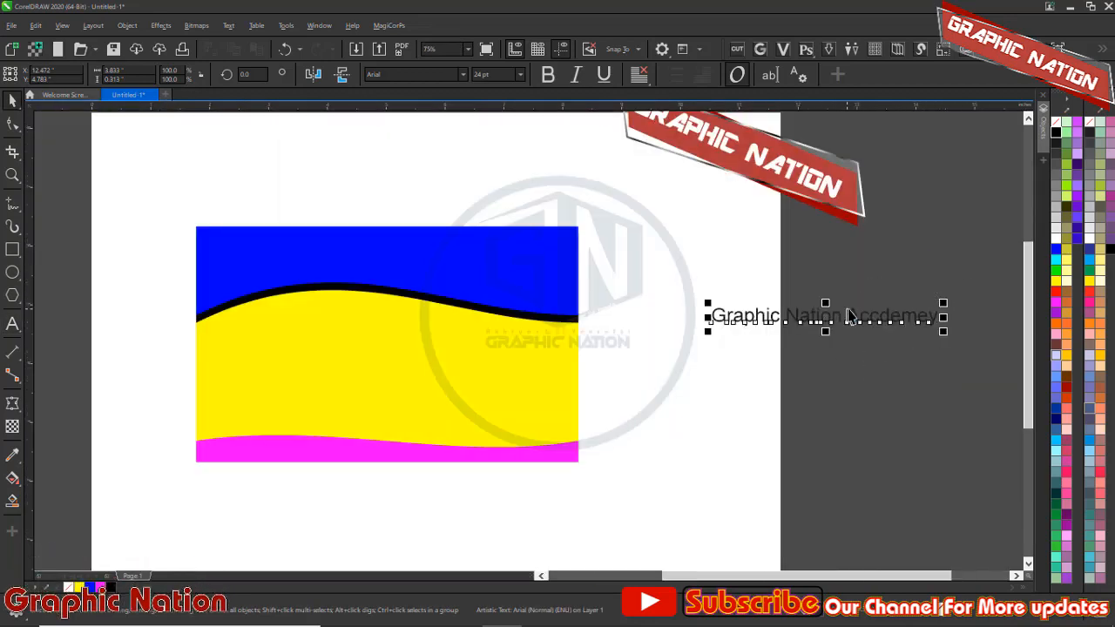
Step: Shift the text closer to the banner and correct its misspelled last word to "Academy" using the spelling suggestions
left_click_drag(855, 322, 719, 323)
double_click(784, 323)
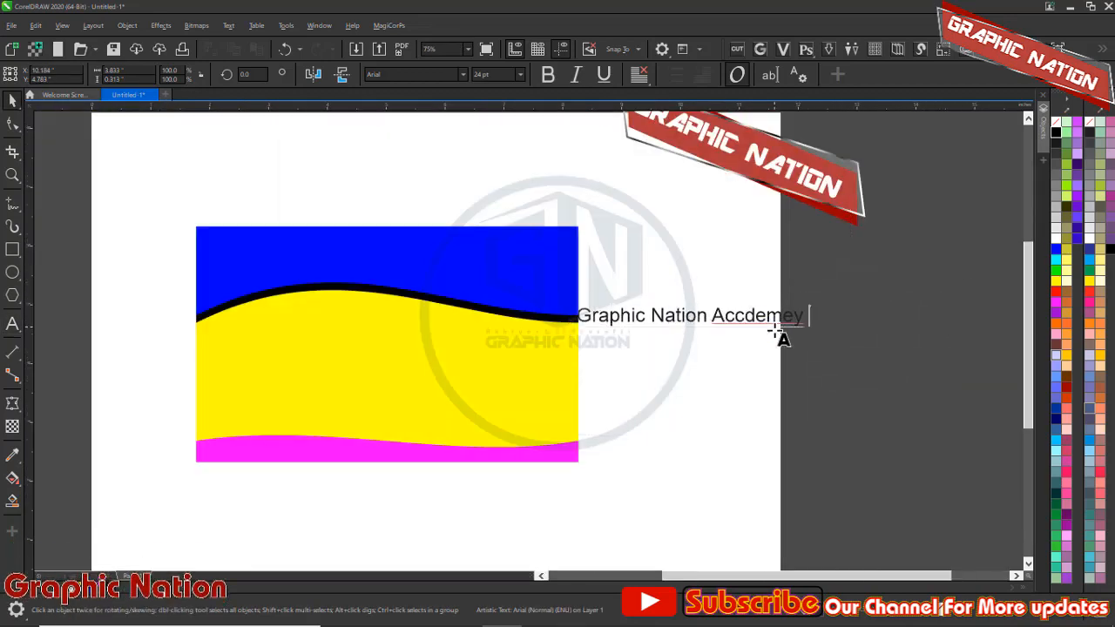
right_click(756, 314)
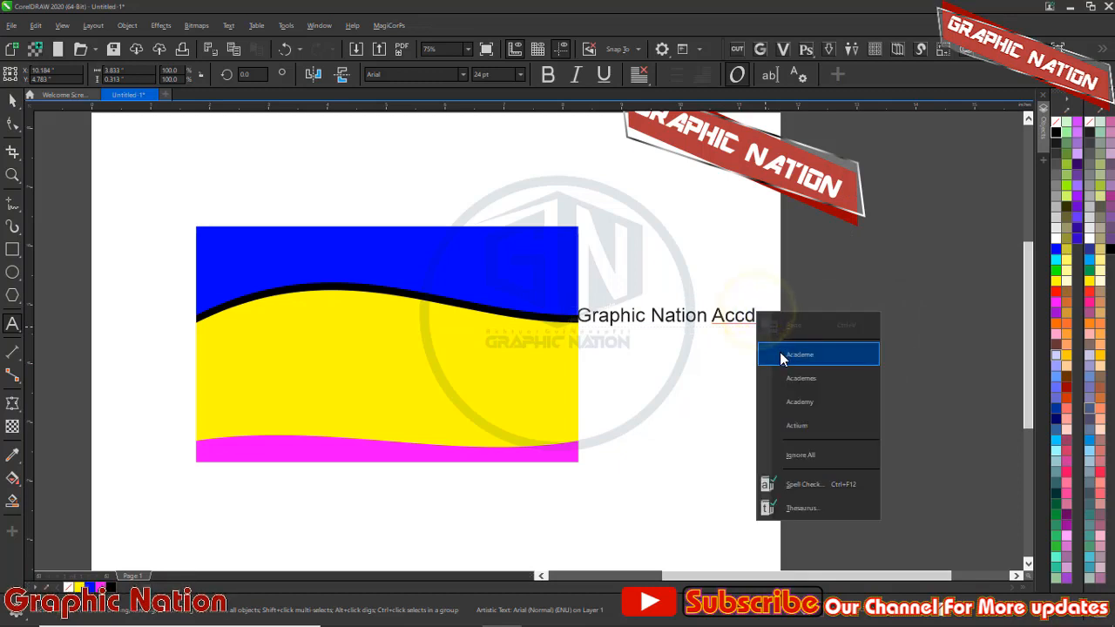
left_click(849, 403)
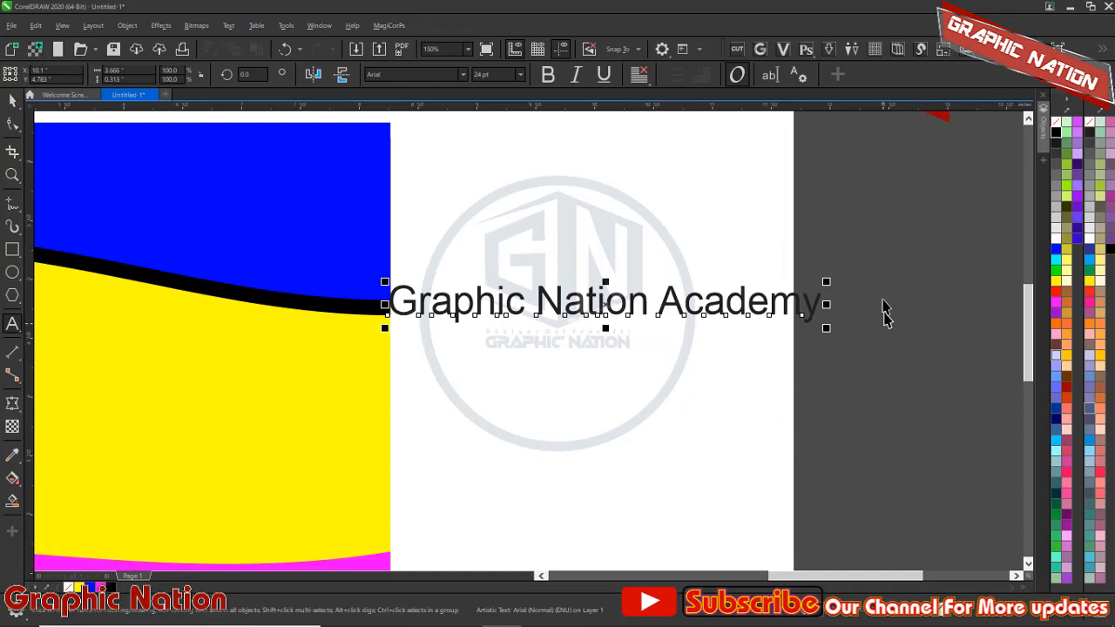
Step: Move the "Graphic Nation Academy" text above the banner
scroll(811, 311, "down", 2)
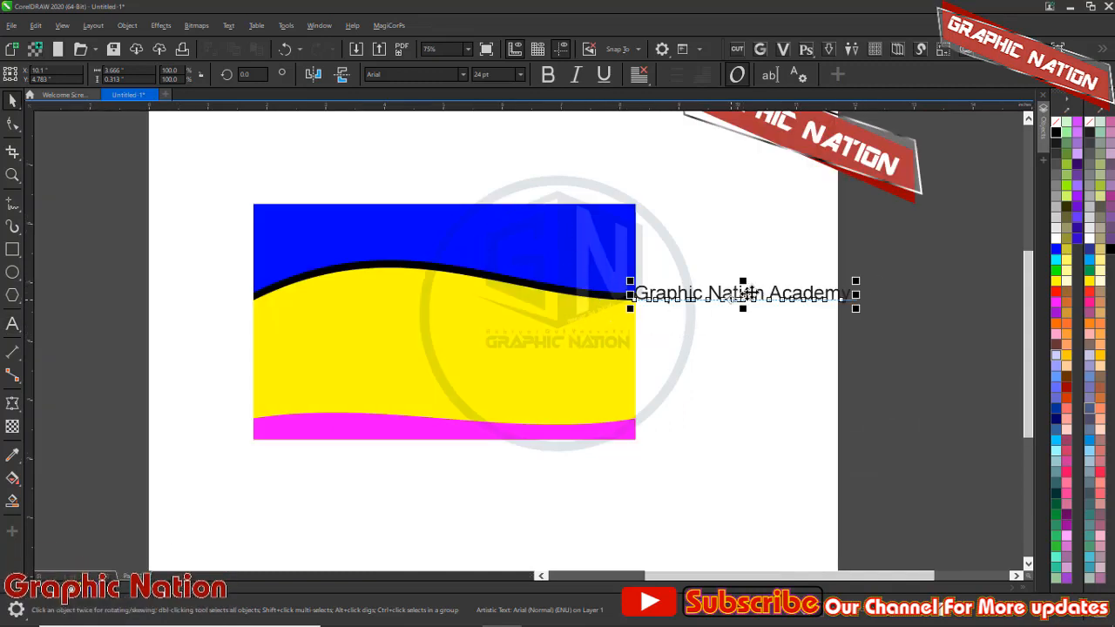
left_click_drag(757, 281, 514, 153)
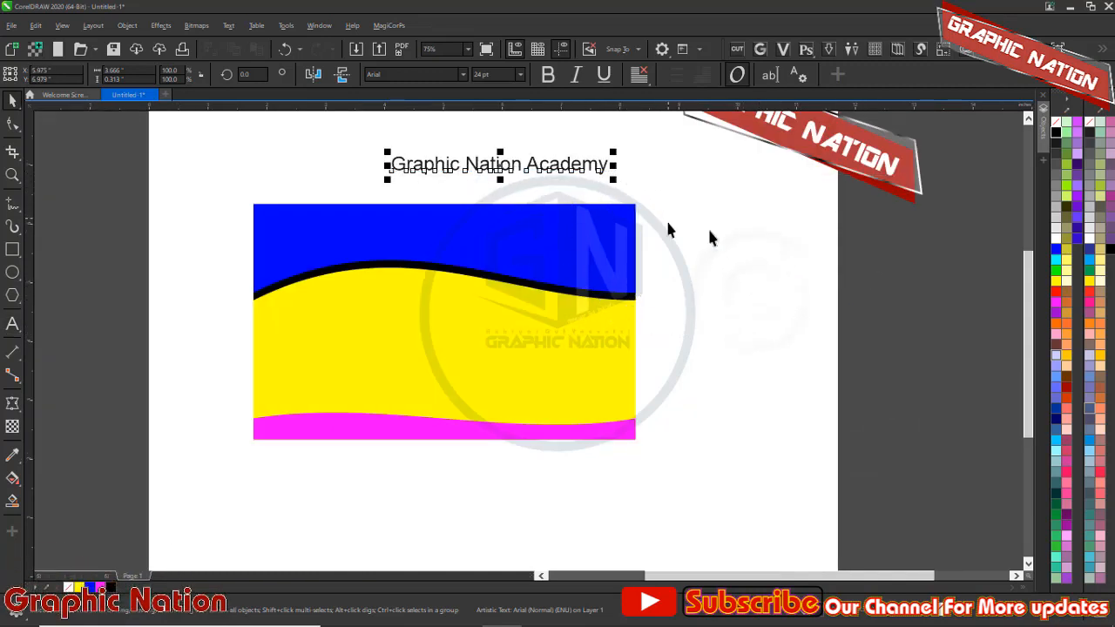
left_click(505, 199)
left_click(454, 171)
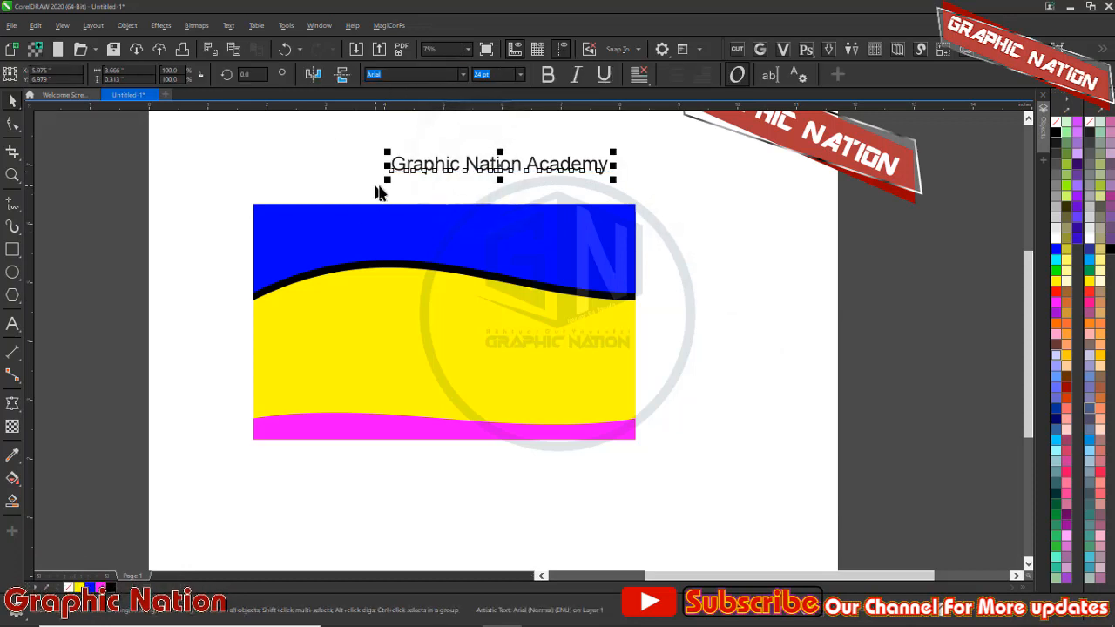
Step: Enlarge the "Graphic Nation Academy" text to about 38 pt and set its font to Bauhaus Std Medium
left_click_drag(389, 185, 262, 192)
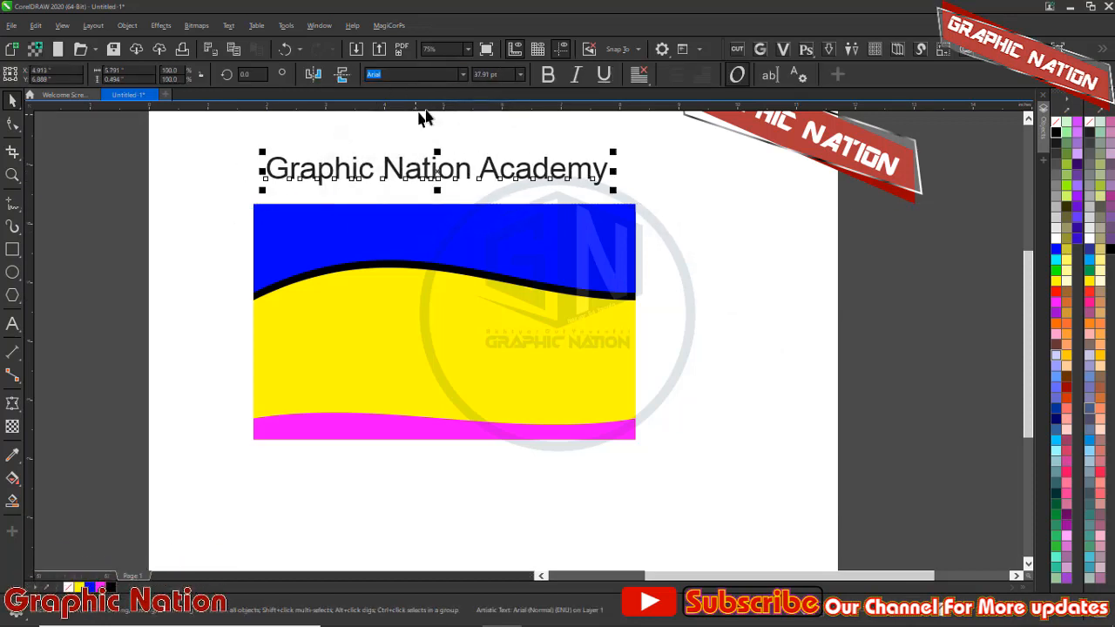
left_click(462, 73)
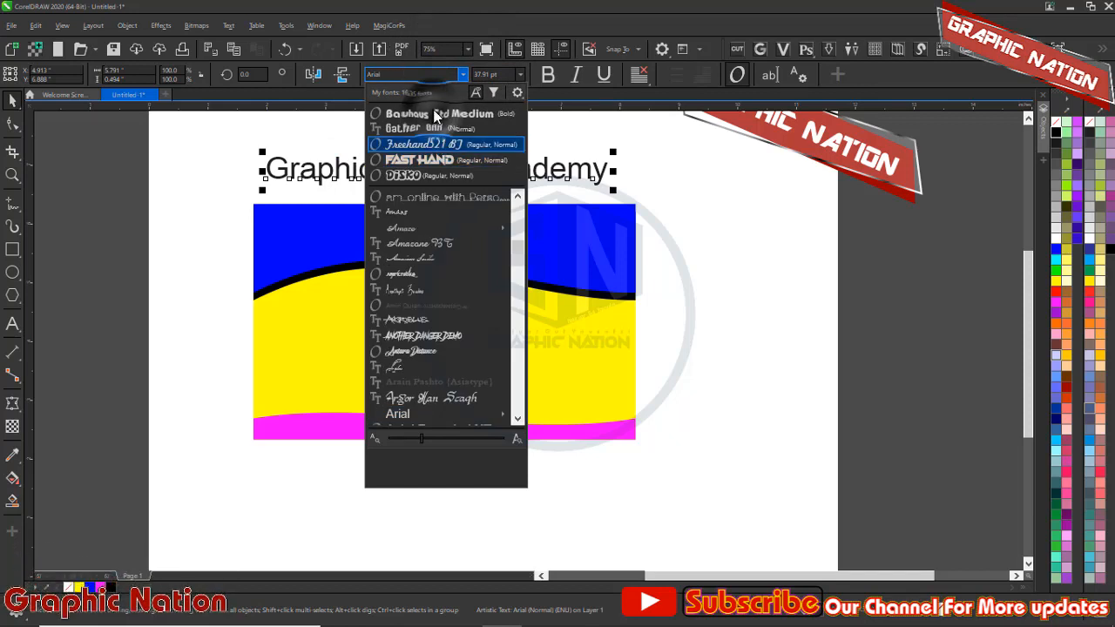
left_click(436, 115)
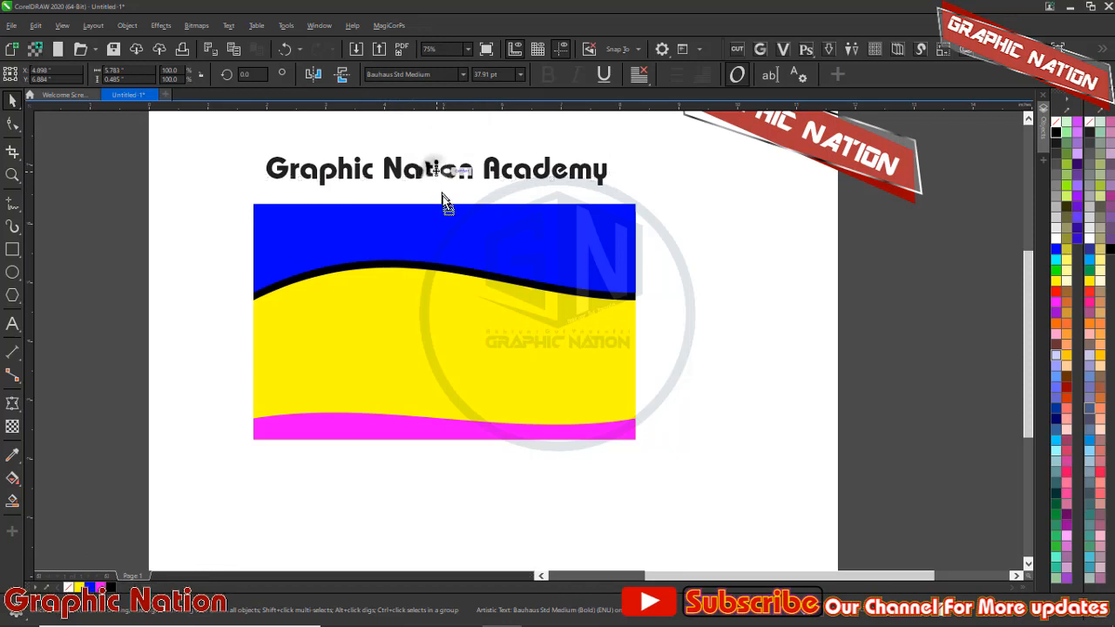
Step: Move the "Graphic Nation Academy" text straight down onto the blue strip and fill it with white
left_click_drag(442, 199, 448, 232)
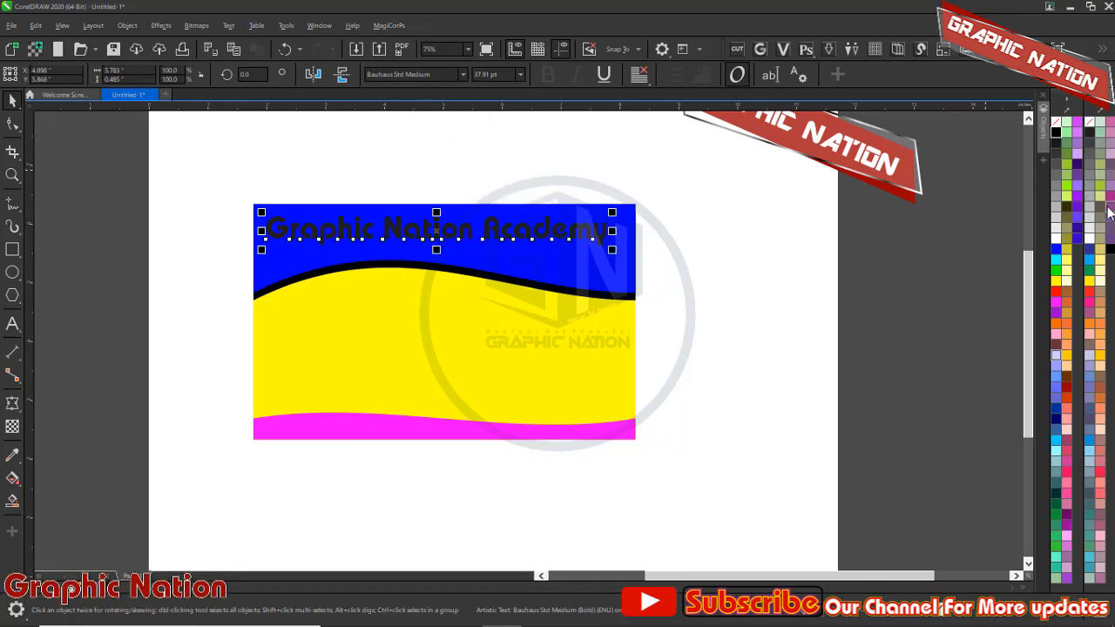
left_click(1057, 239)
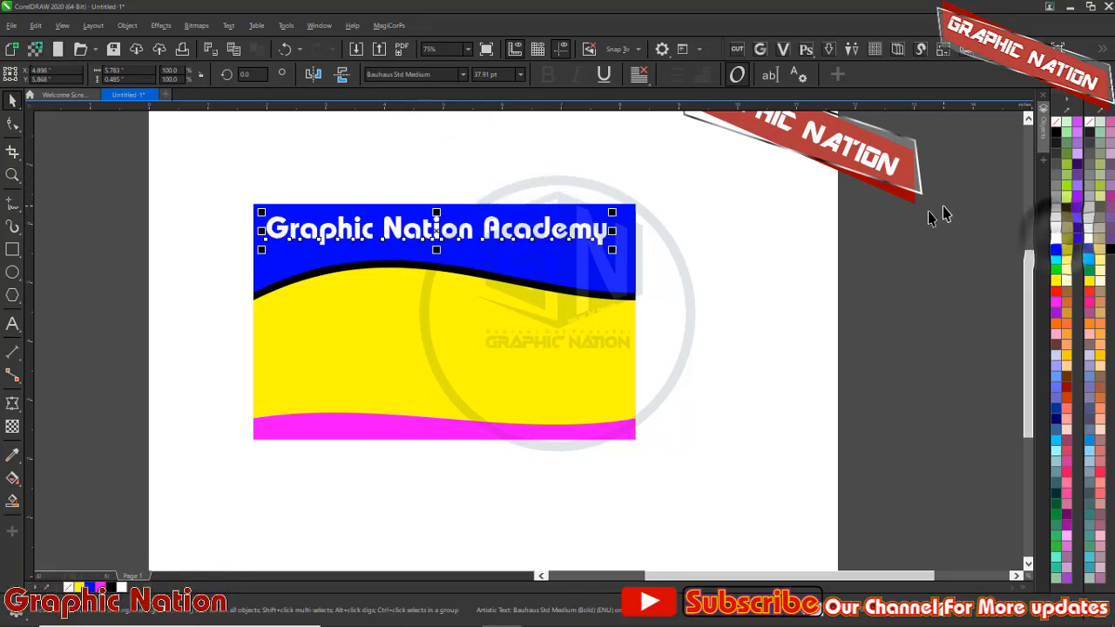
scroll(305, 255, "up", 2)
scroll(511, 249, "down", 1)
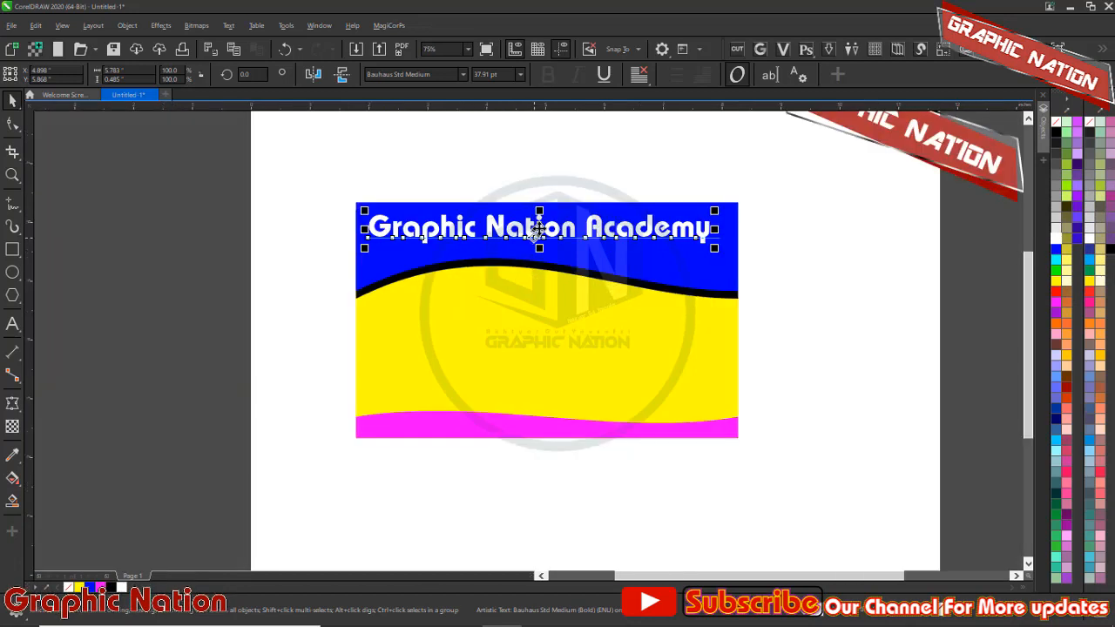
Step: Place a copy of the white "Graphic Nation Academy" text on the dark area outside the page, beside its left edge
left_click_drag(537, 229, 177, 153)
right_click(178, 158)
left_click(235, 286)
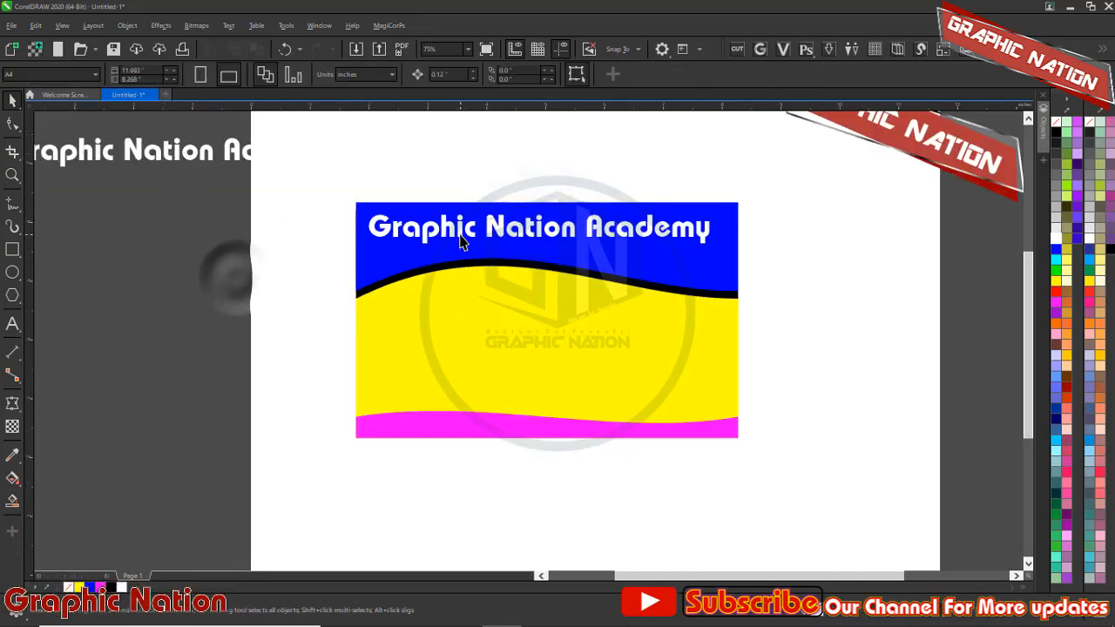
Step: Try the Circular envelope preset on the "Graphic Nation Academy" text on the blue strip
left_click(530, 241)
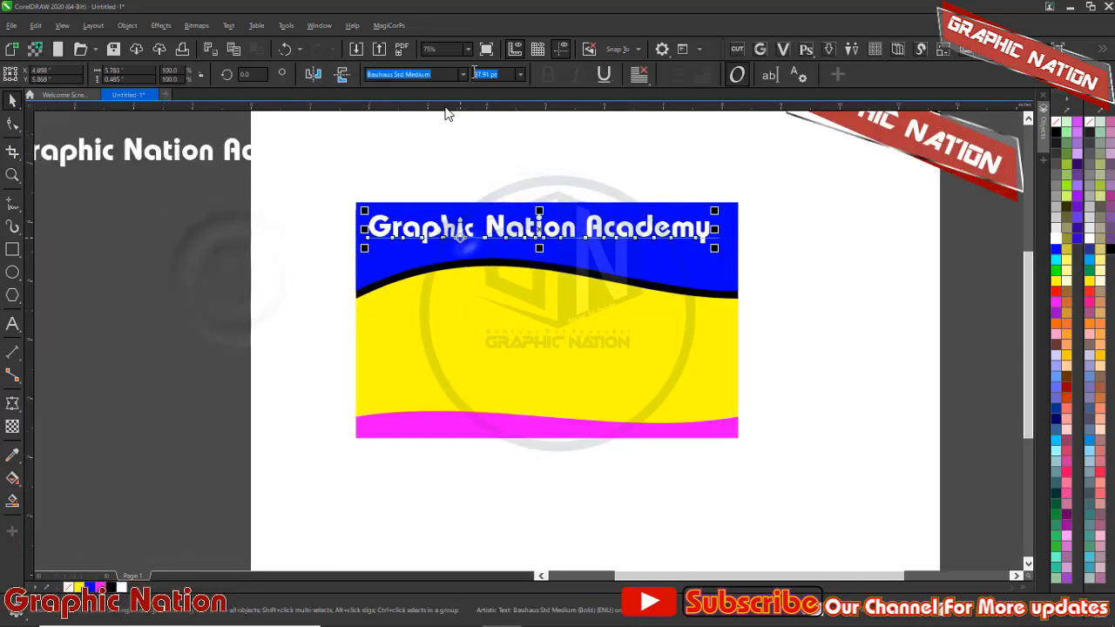
left_click(14, 405)
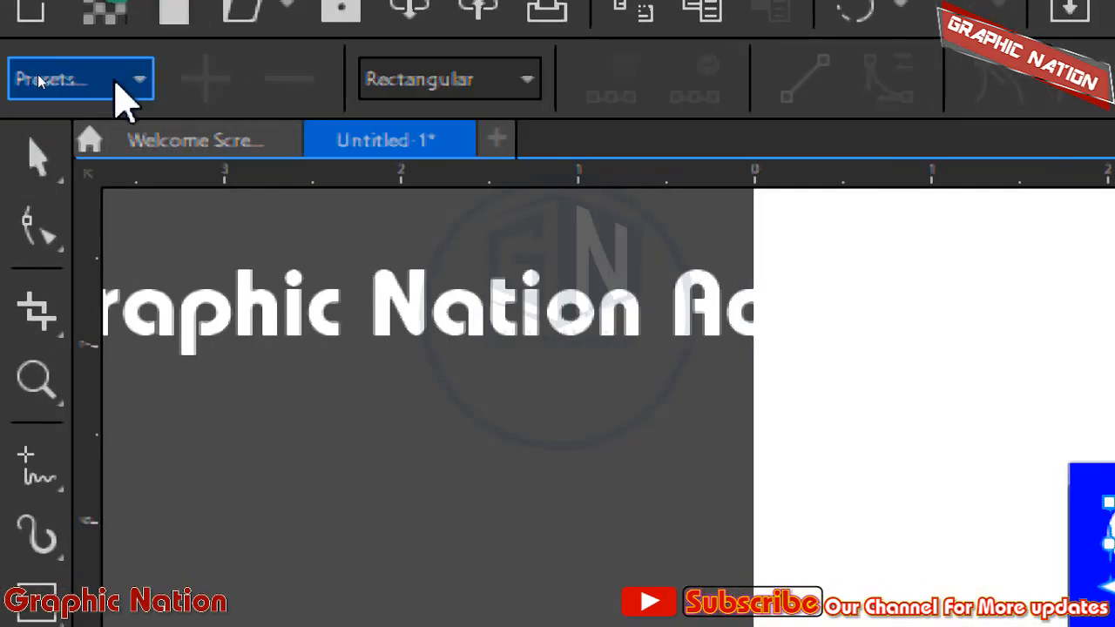
left_click(115, 85)
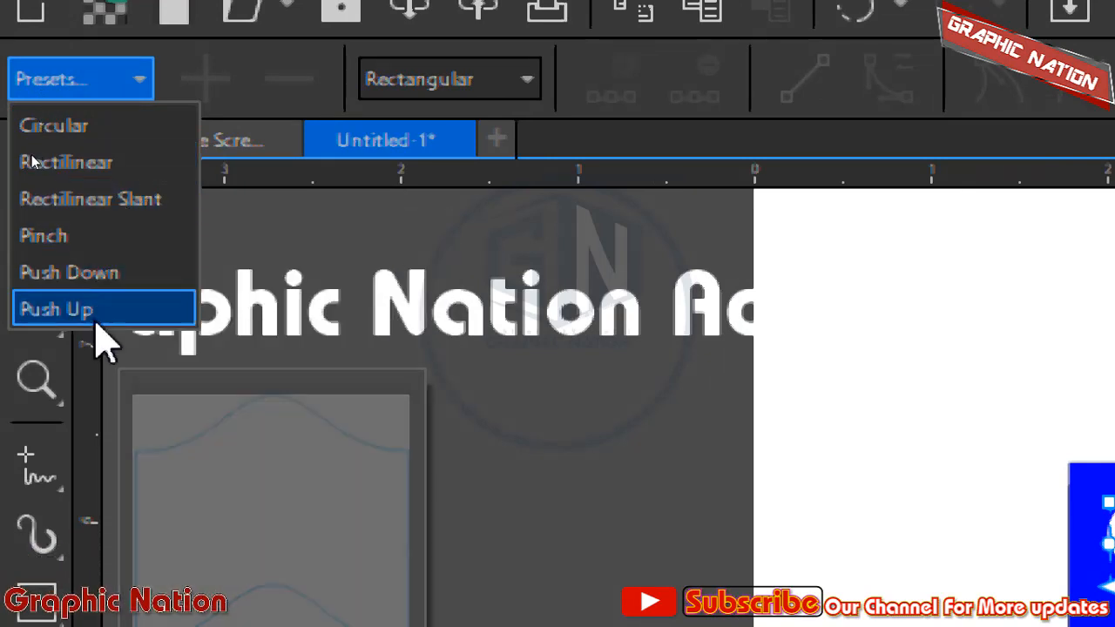
left_click(96, 78)
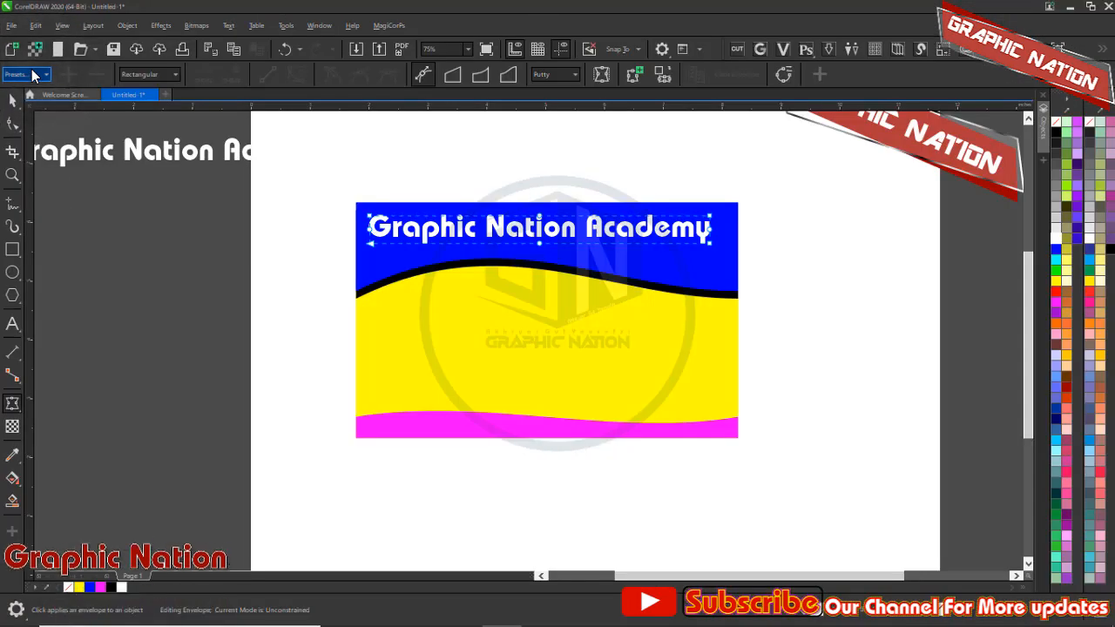
left_click(95, 79)
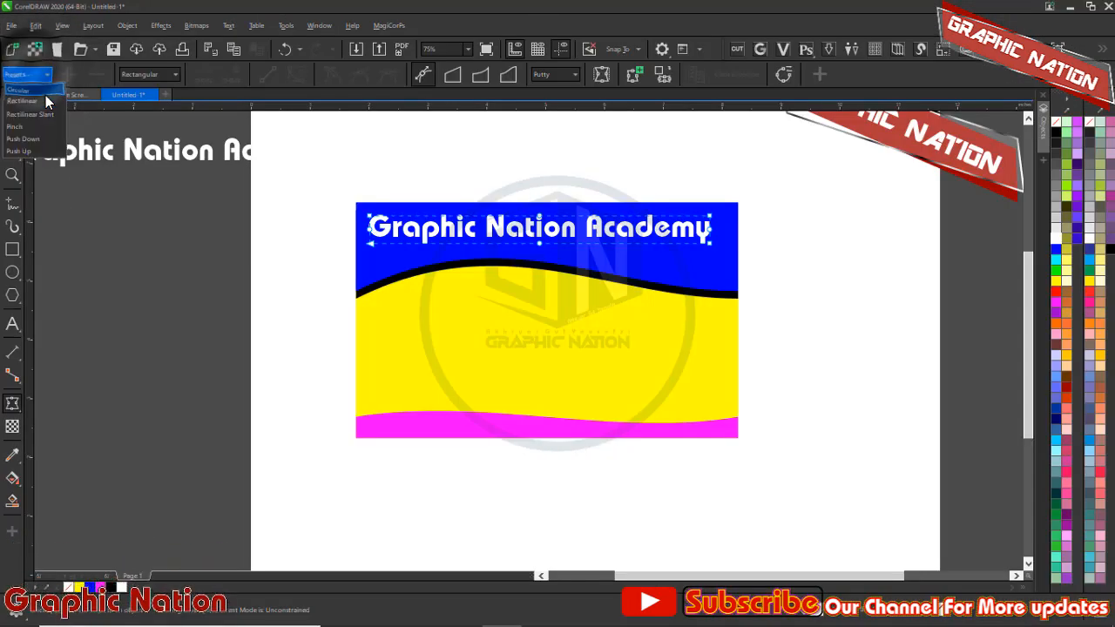
left_click(43, 92)
scroll(609, 228, "up", 4)
scroll(610, 229, "down", 4)
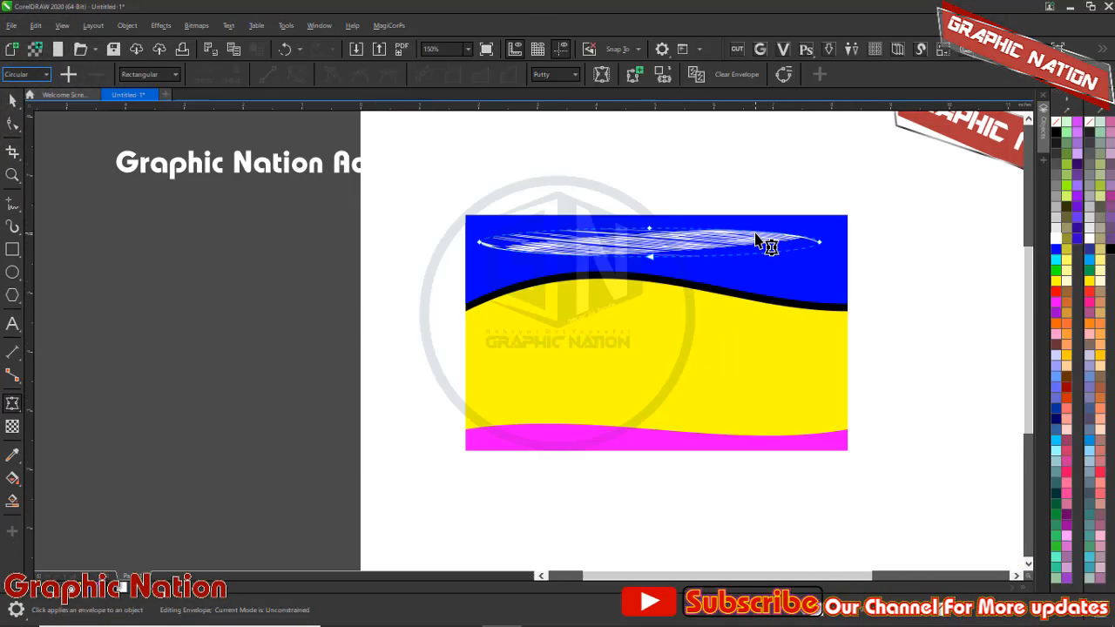
Step: Try the Rectilinear and Rectilinear Slant envelope presets on the banner text
left_click(32, 106)
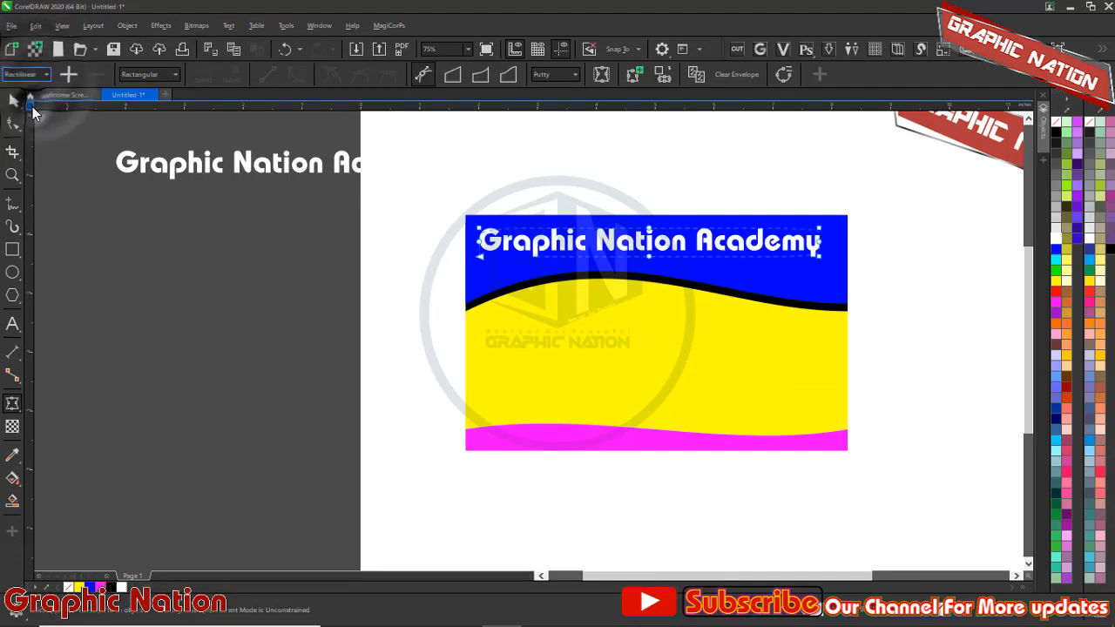
left_click(36, 74)
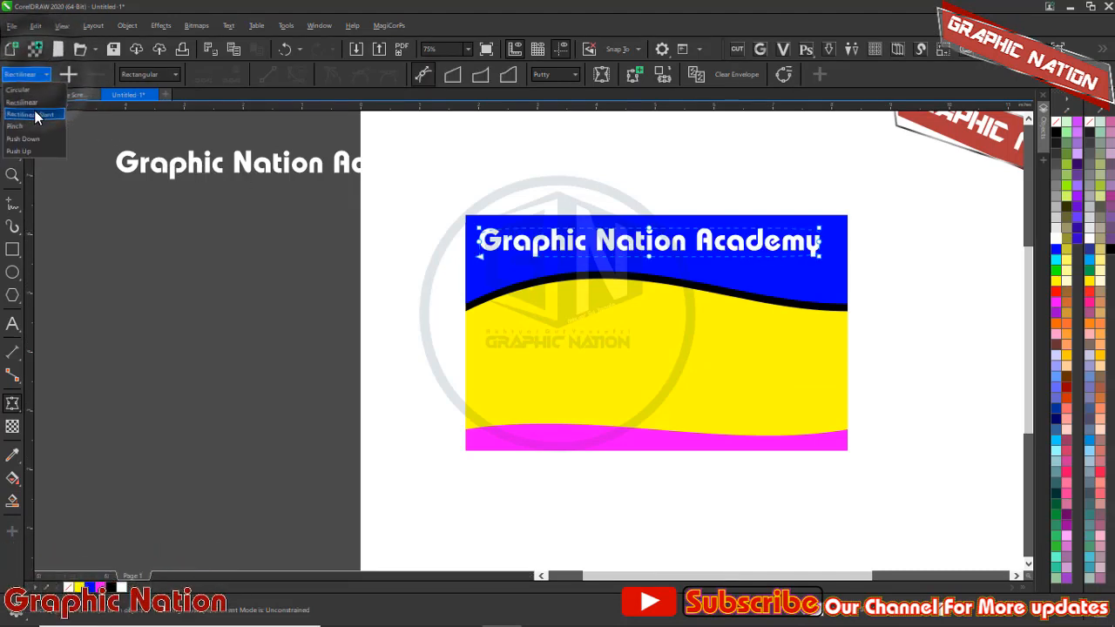
left_click(34, 114)
Step: Try the Pinch and Push Down envelope presets on the banner text
left_click(36, 75)
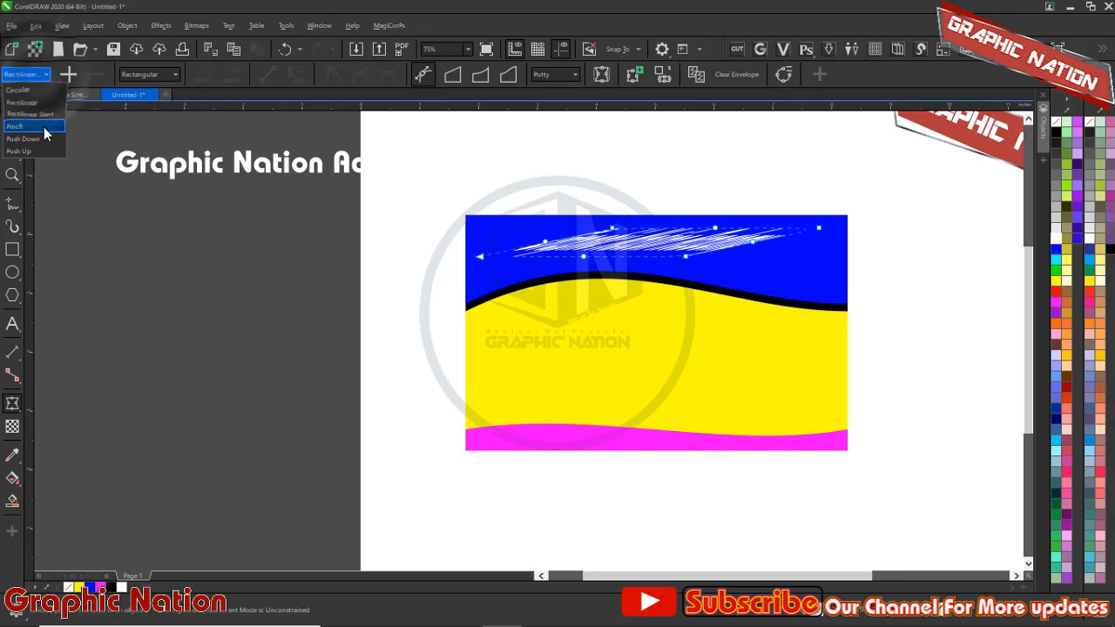
left_click(44, 129)
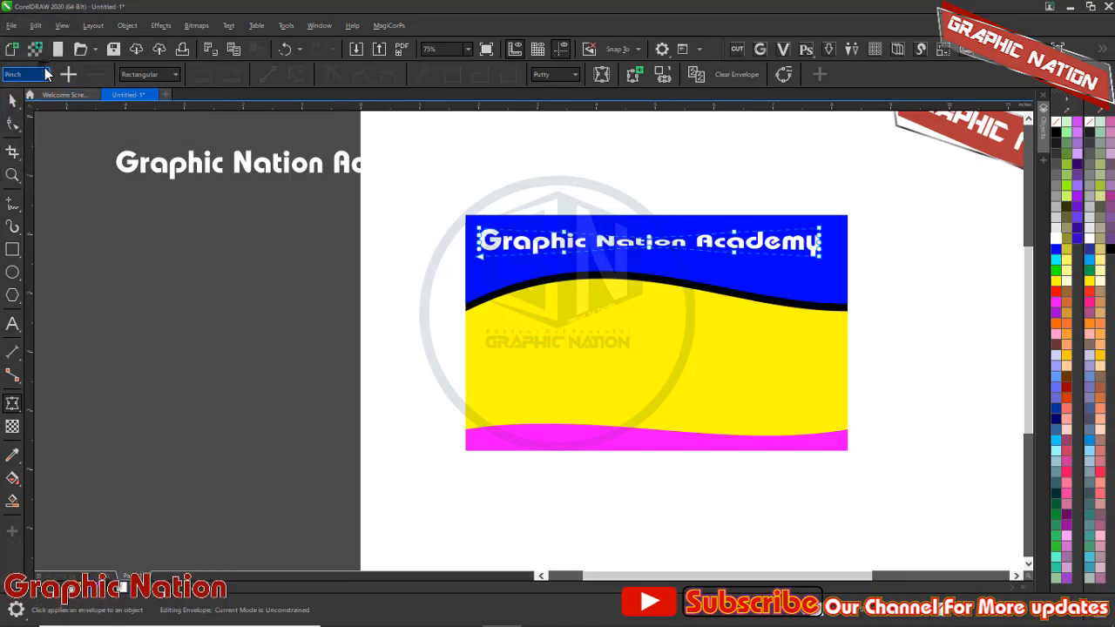
left_click(46, 74)
left_click(50, 138)
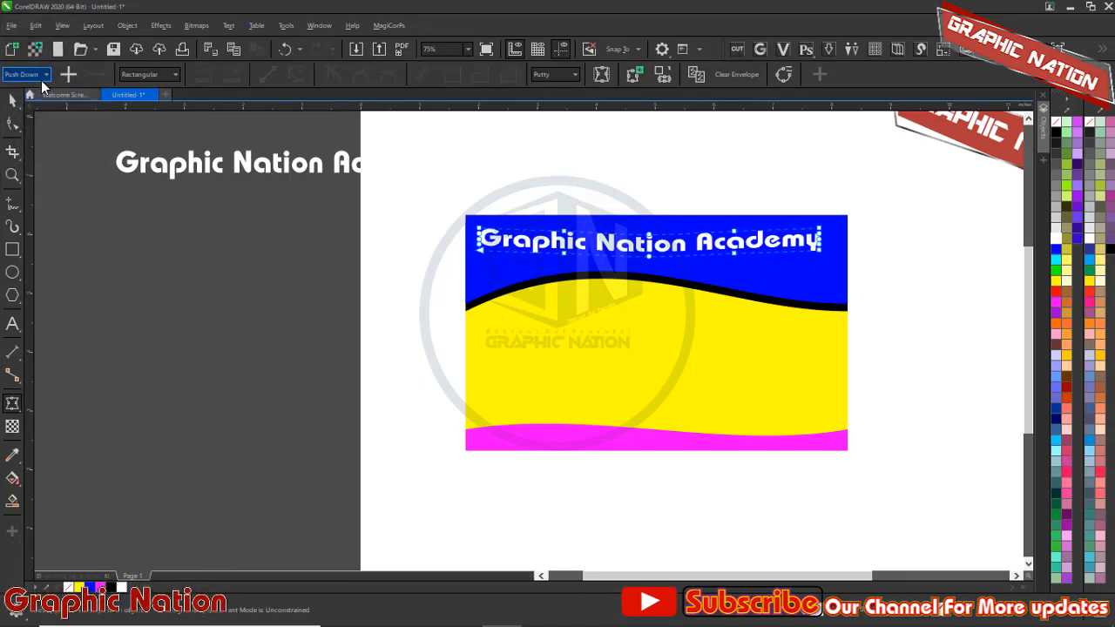
Step: Try the Push Up envelope preset on the banner text and clear the envelope
left_click(41, 79)
left_click(39, 147)
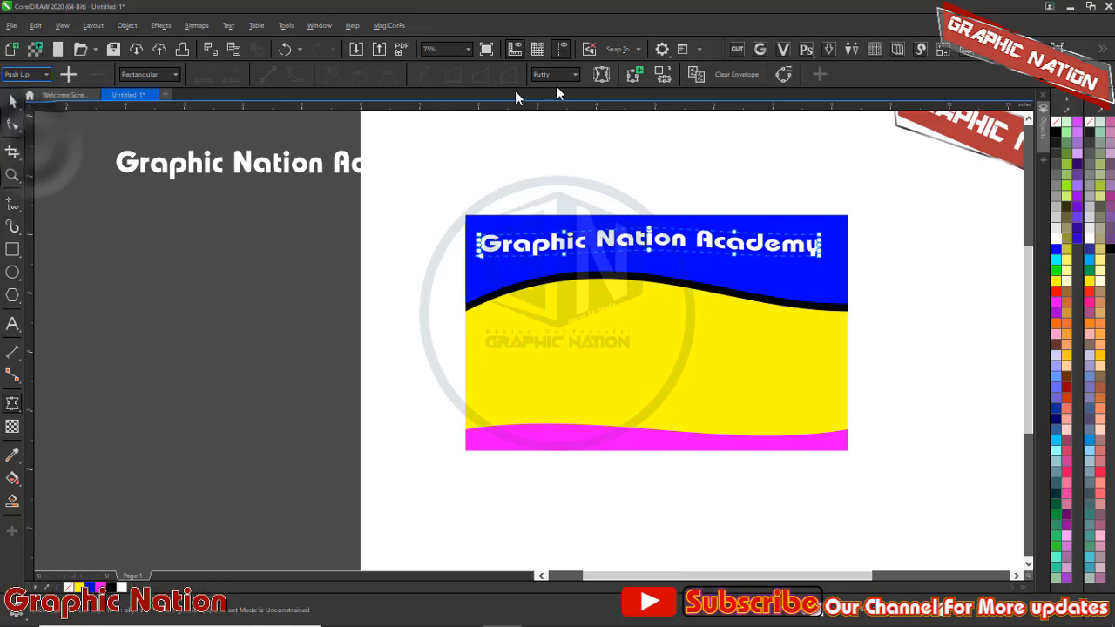
left_click(740, 76)
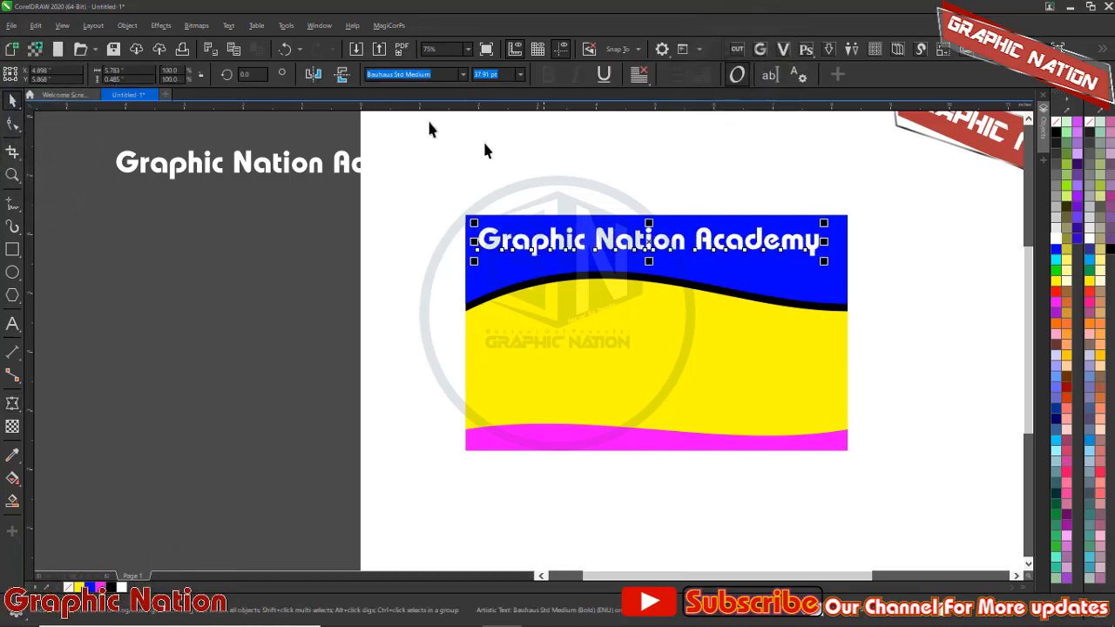
Step: Pull the left corner nodes of the text's envelope out to the left corners of the blue strip
scroll(684, 314, "up", 2)
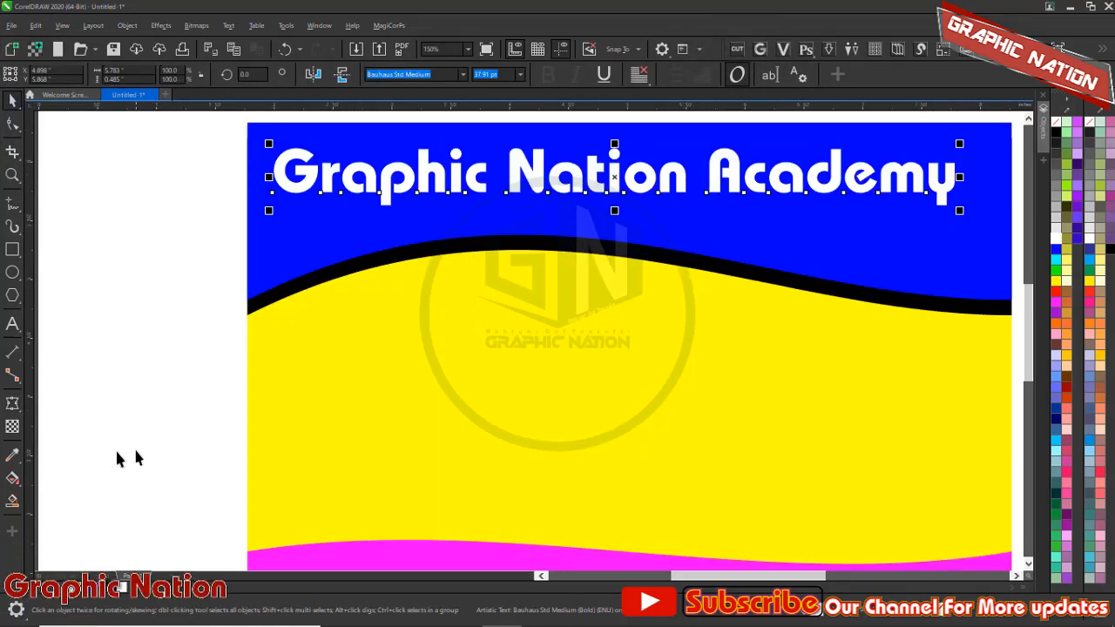
left_click(11, 404)
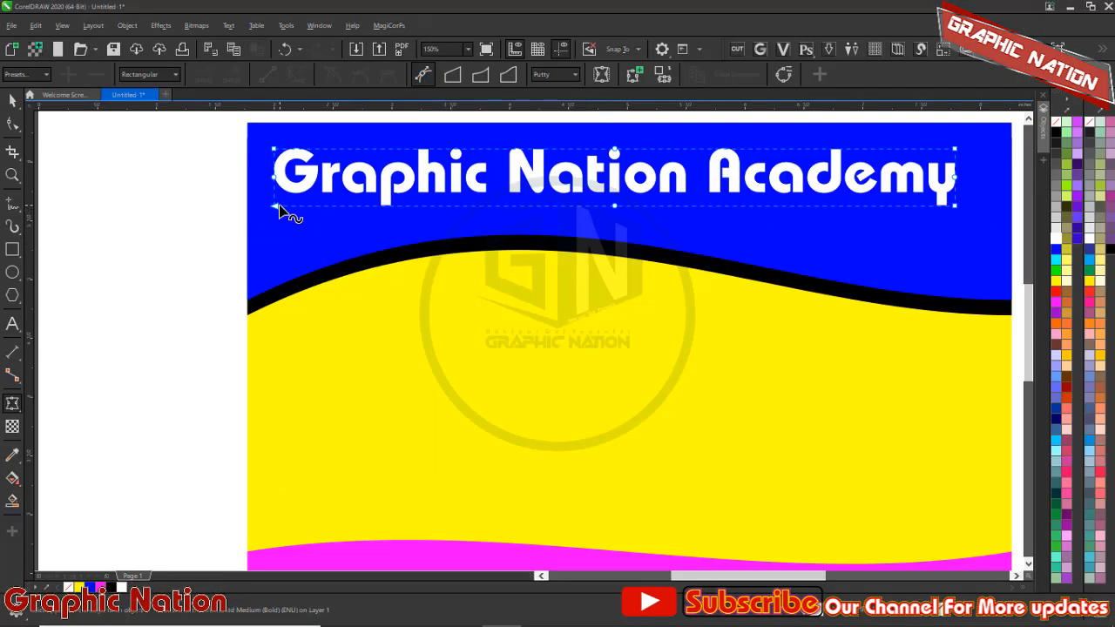
left_click_drag(277, 207, 252, 300)
key("ctrl+z")
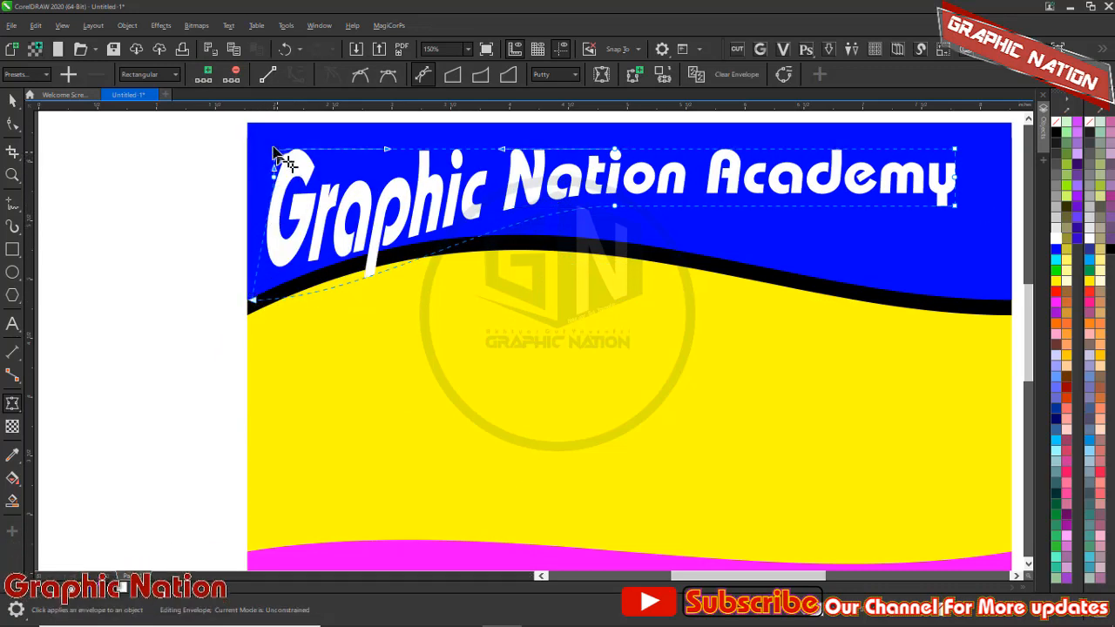
left_click_drag(275, 151, 248, 124)
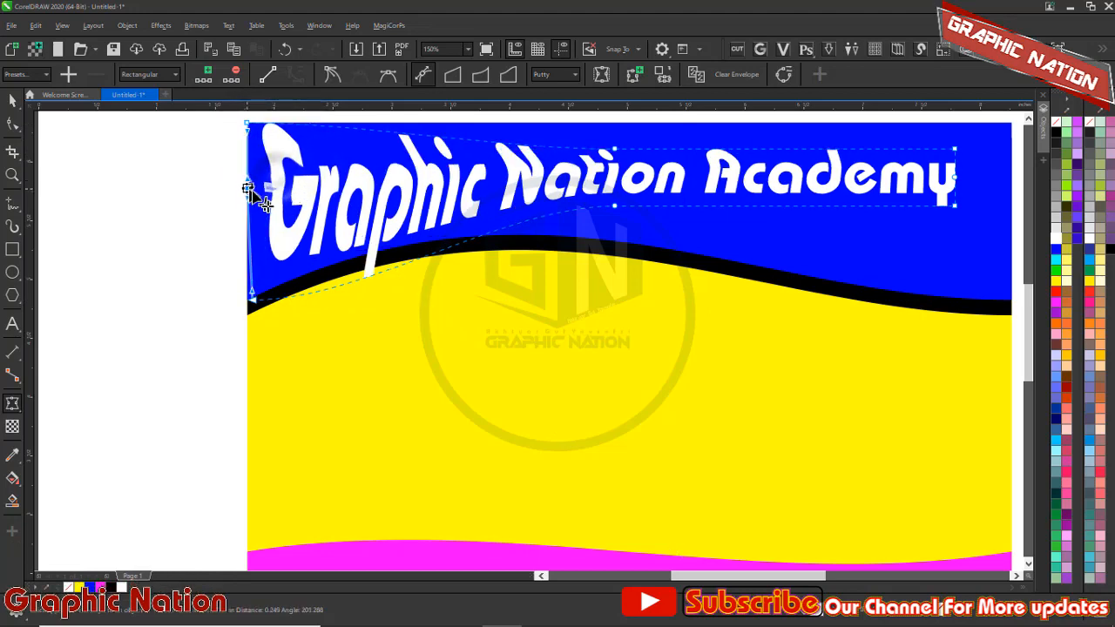
key("ctrl+z")
Step: Align the envelope's lower-left node with the blue strip's corner and bend its lower edge along the black wave
scroll(259, 309, "up", 4)
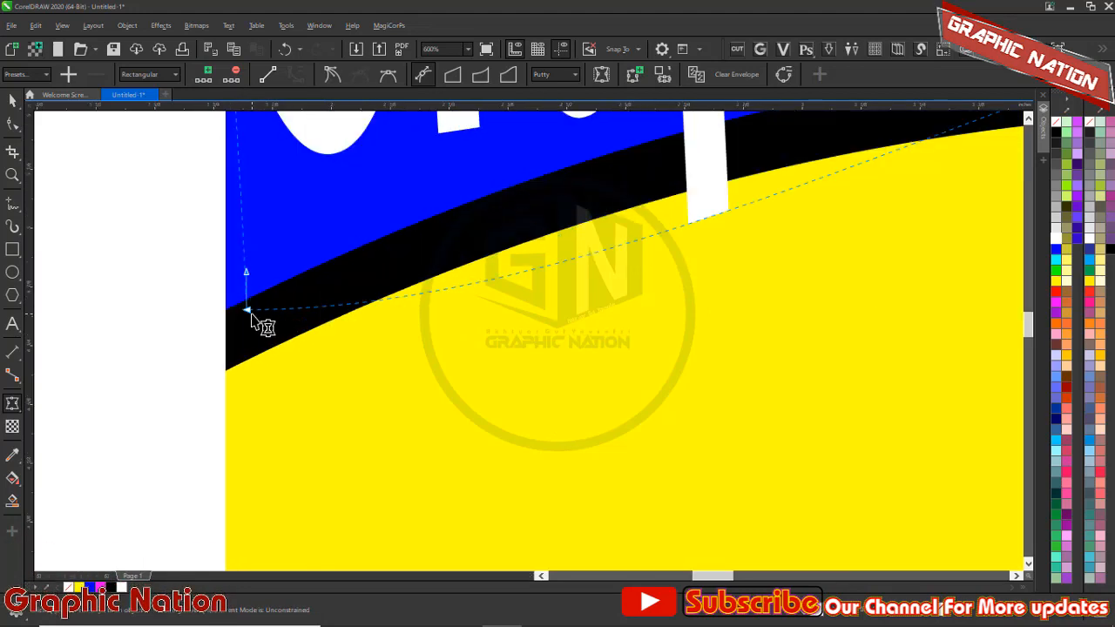
left_click_drag(247, 311, 227, 310)
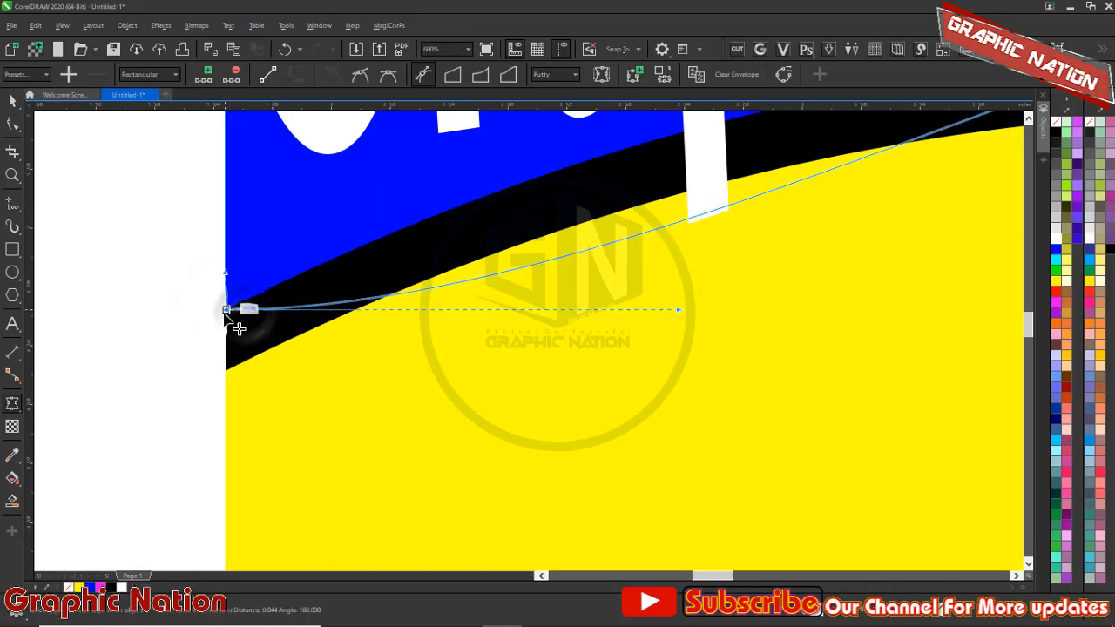
scroll(260, 344, "down", 2)
left_click_drag(462, 320, 501, 225)
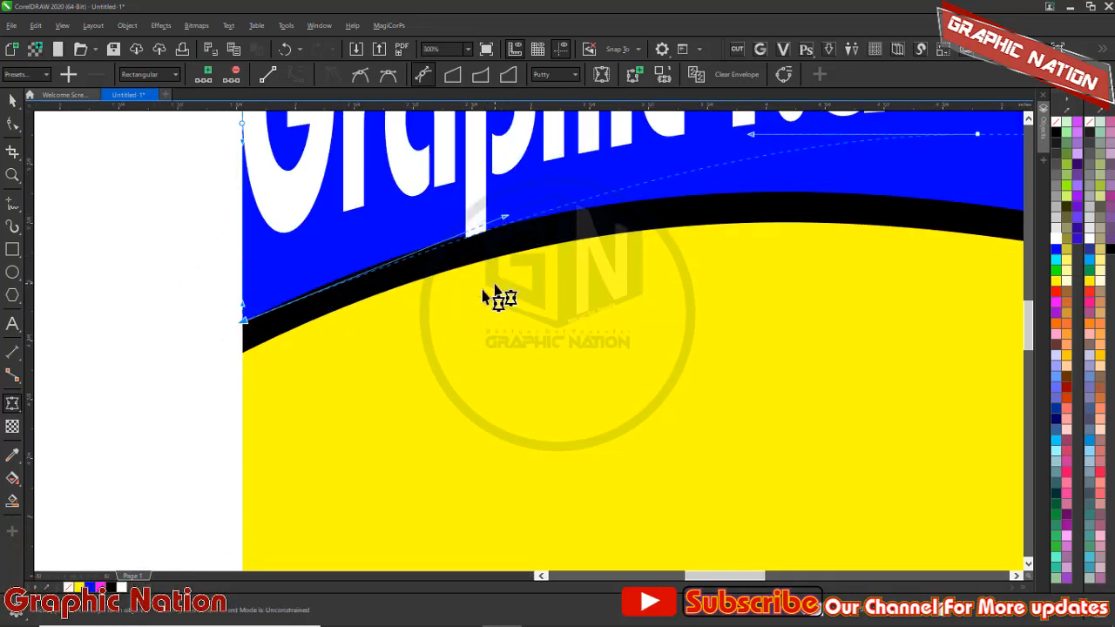
scroll(495, 291, "down", 1)
scroll(490, 242, "down", 1)
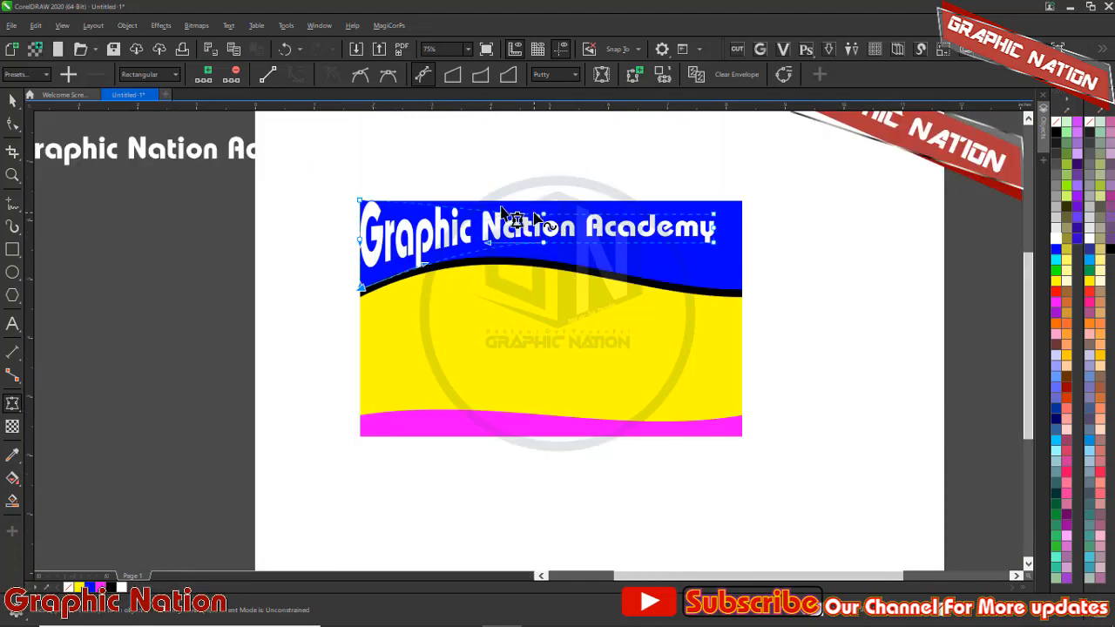
Step: Stretch the envelope's middle nodes to the strip's upper edge and the black wave, tilting the lower node's curve to follow the wave
scroll(324, 242, "up", 4)
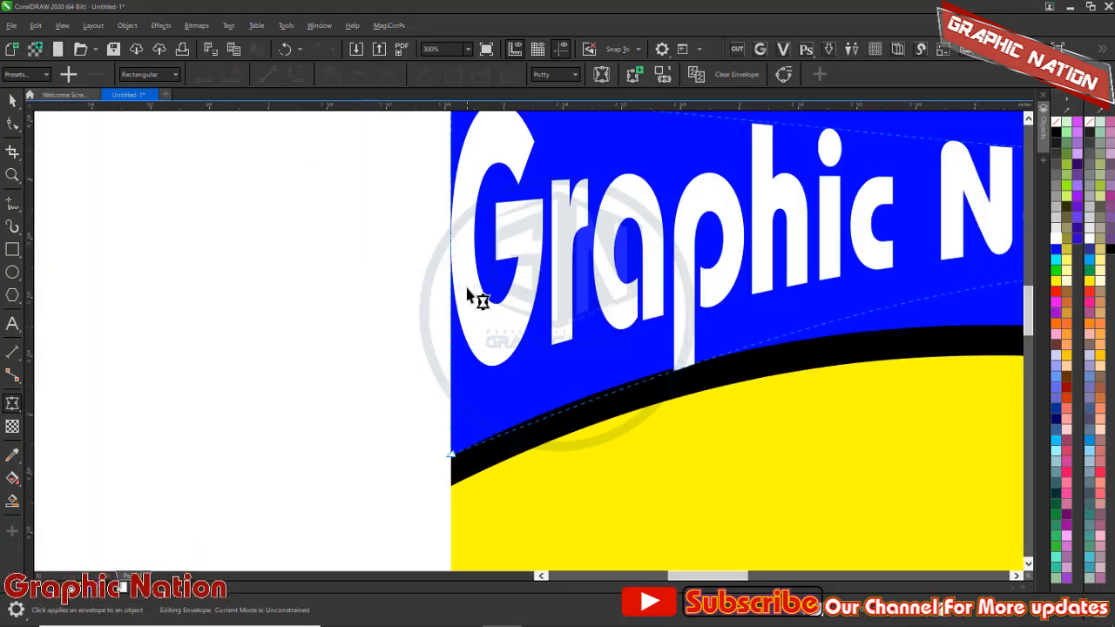
scroll(391, 298, "down", 1)
scroll(858, 227, "up", 2)
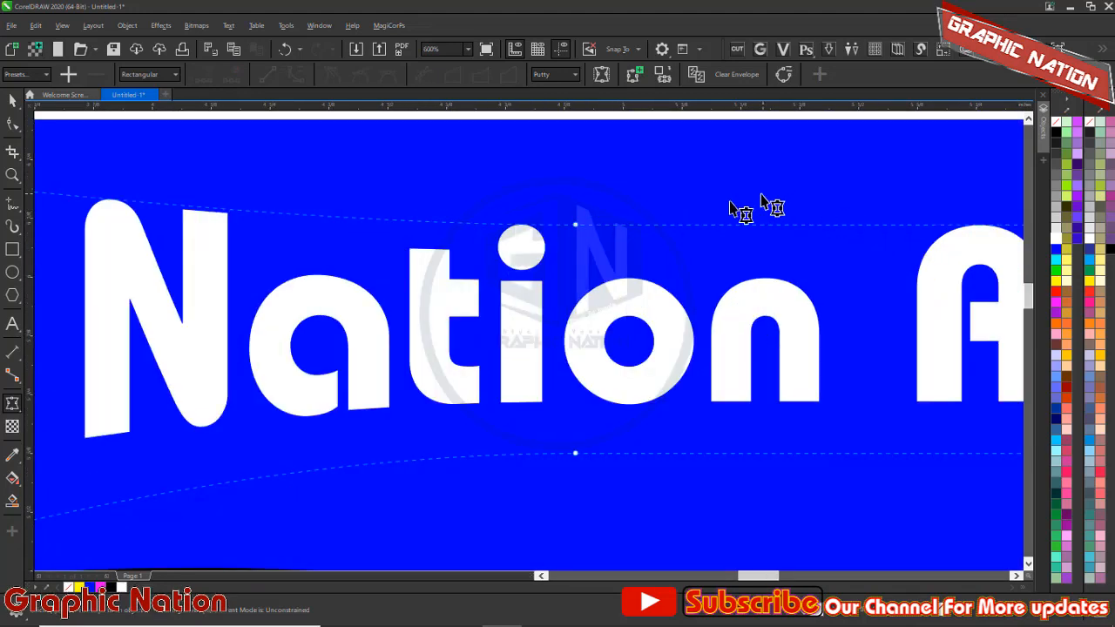
scroll(567, 304, "down", 1)
left_click_drag(567, 262, 574, 208)
left_click_drag(566, 380, 557, 443)
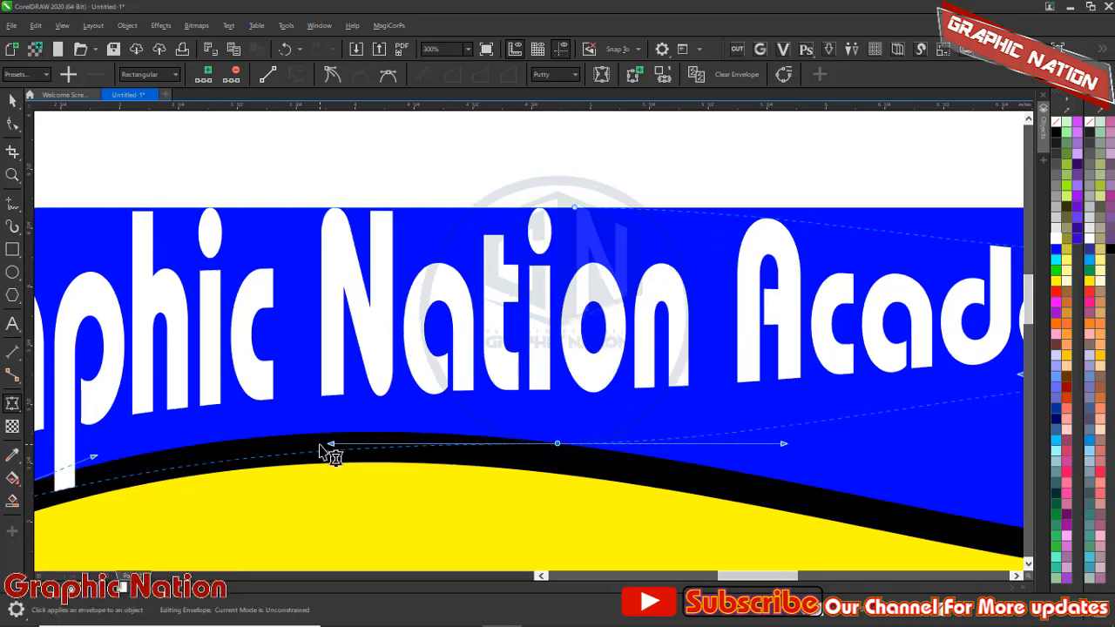
left_click_drag(331, 445, 303, 385)
scroll(484, 314, "down", 6)
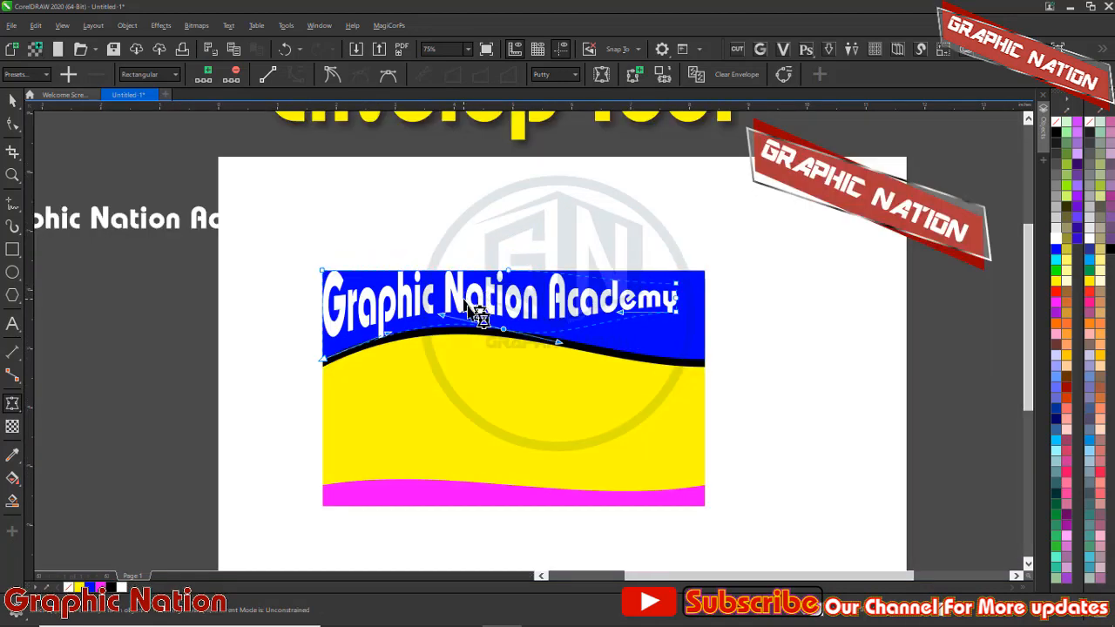
Step: Pull the right corner nodes of the text's envelope out to the right corners of the blue strip
scroll(764, 340, "up", 3)
scroll(552, 279, "up", 3)
scroll(523, 291, "down", 3)
scroll(514, 290, "up", 2)
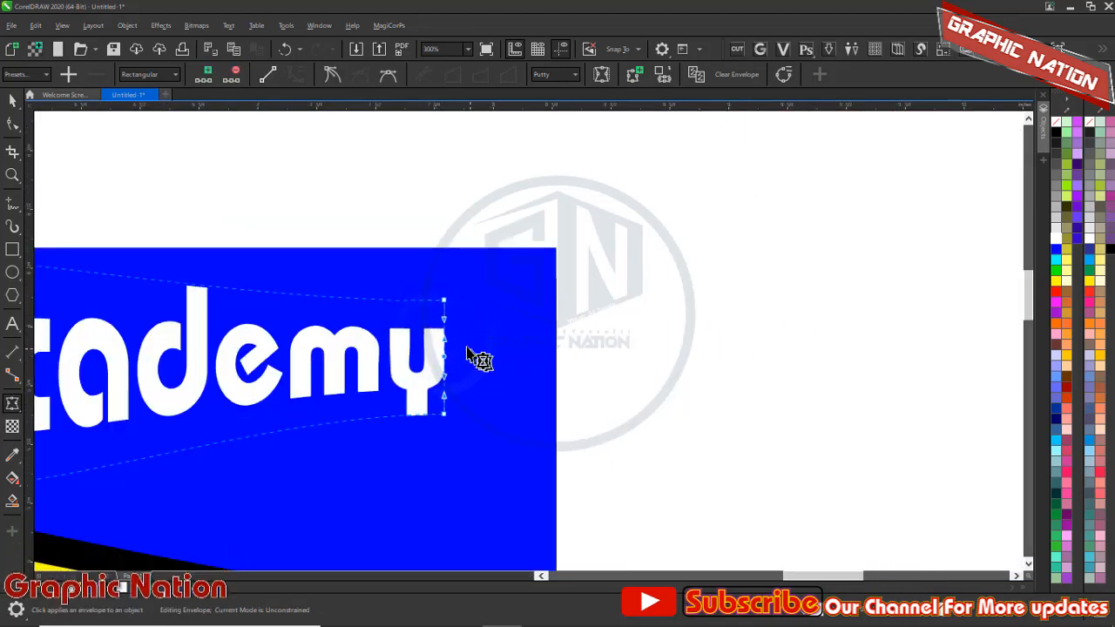
left_click(459, 345)
left_click_drag(443, 303, 556, 249)
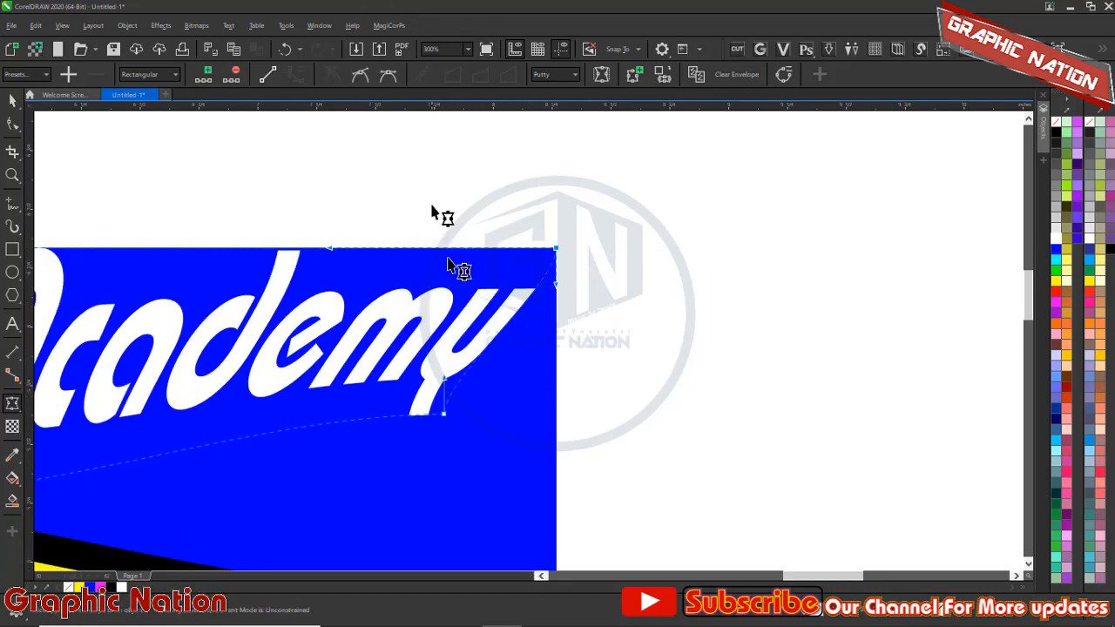
scroll(588, 394, "down", 1)
scroll(566, 479, "up", 1)
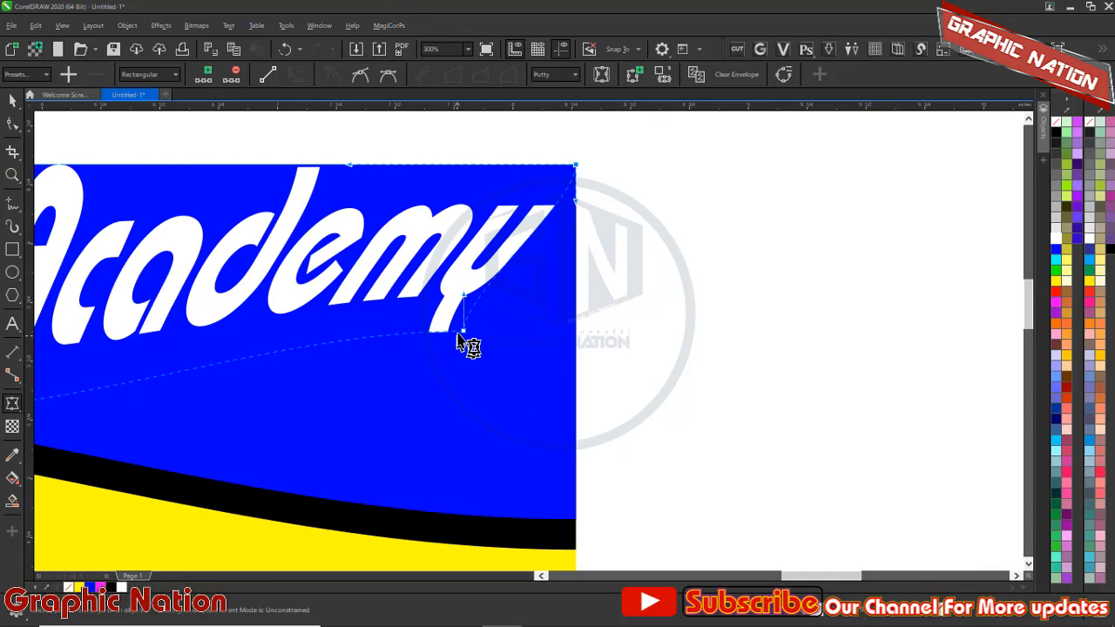
left_click_drag(463, 332, 573, 517)
scroll(685, 354, "down", 1)
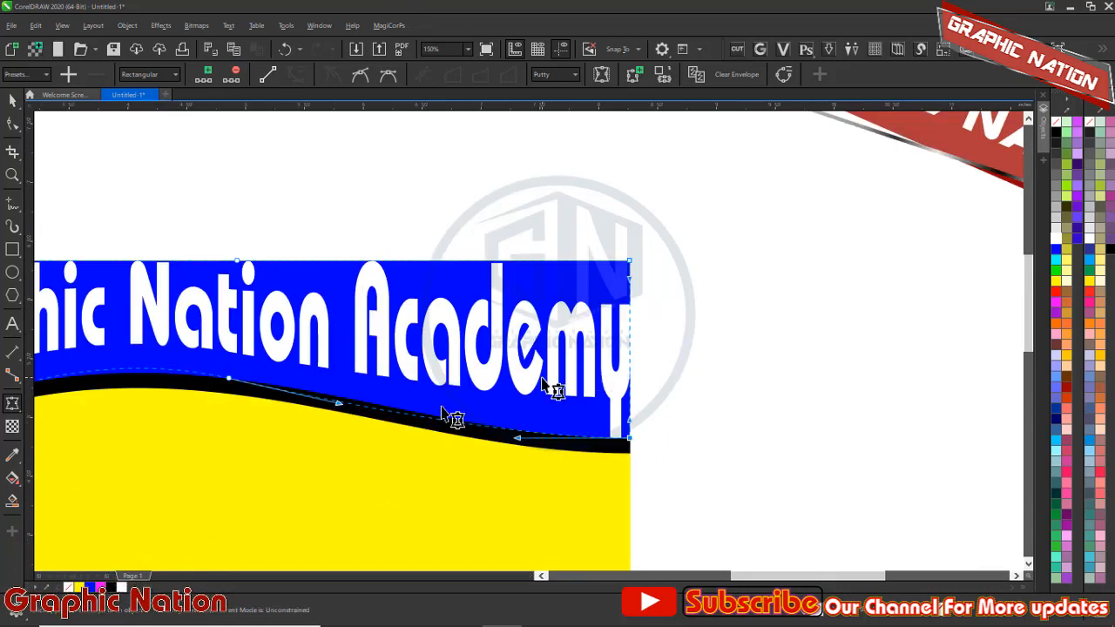
scroll(607, 299, "down", 1)
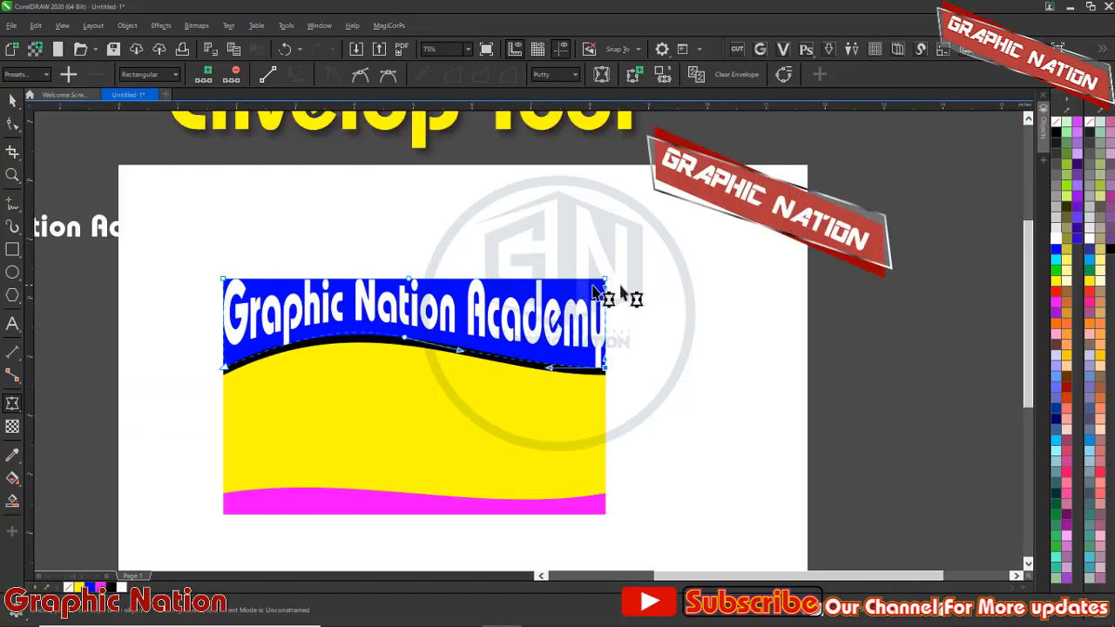
Step: Finish envelope editing and move the warped banner text off the page to its left
key("space")
key("Escape")
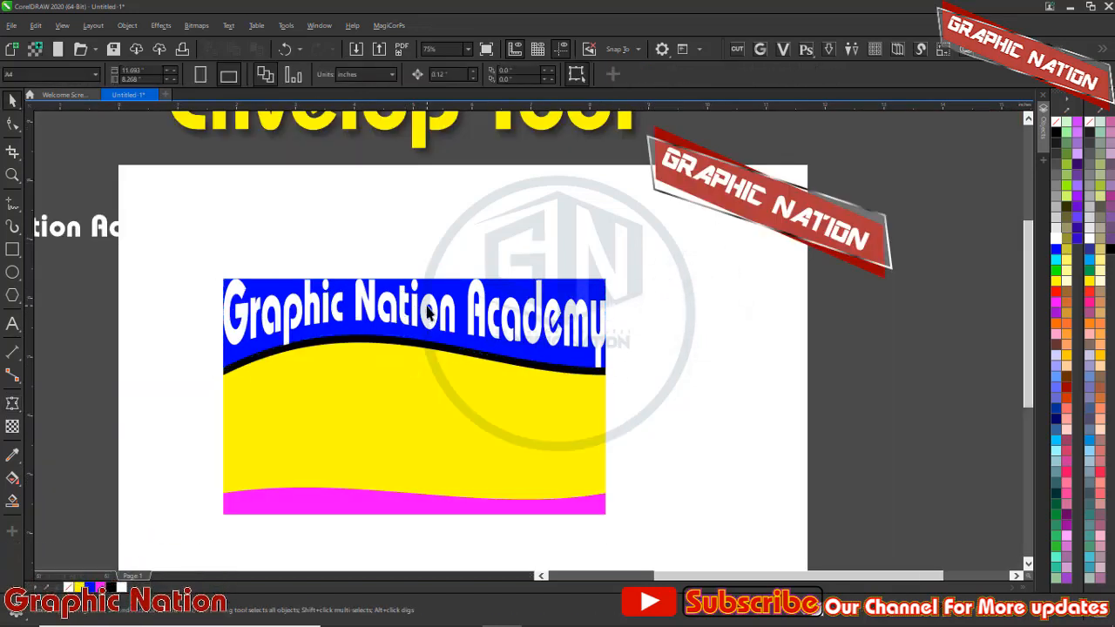
left_click(427, 314)
left_click(672, 366)
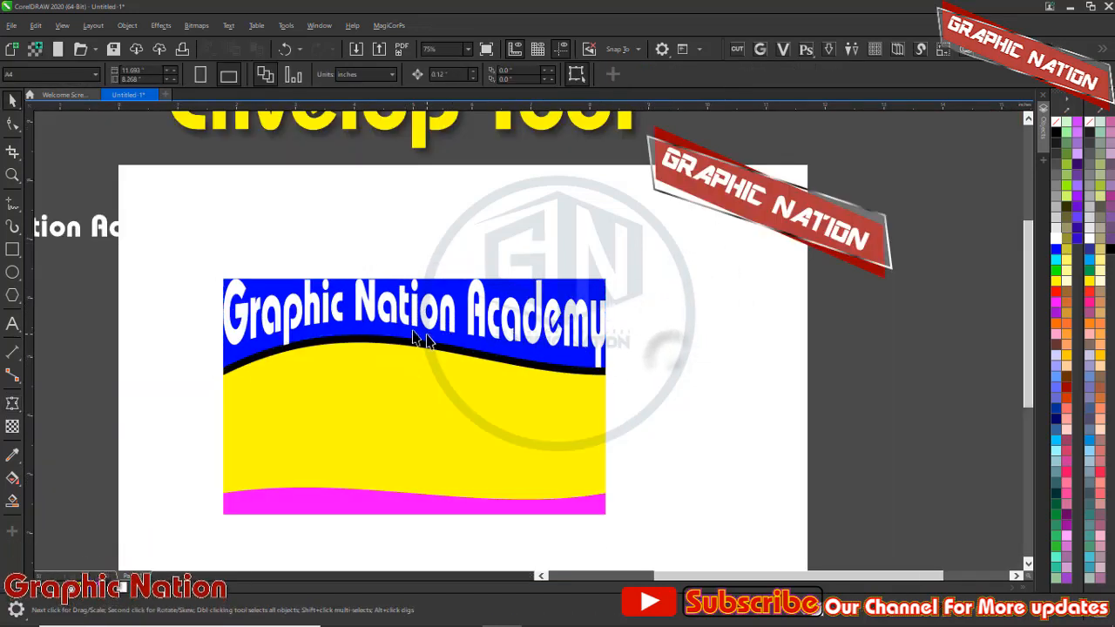
left_click(416, 337)
scroll(418, 335, "down", 1)
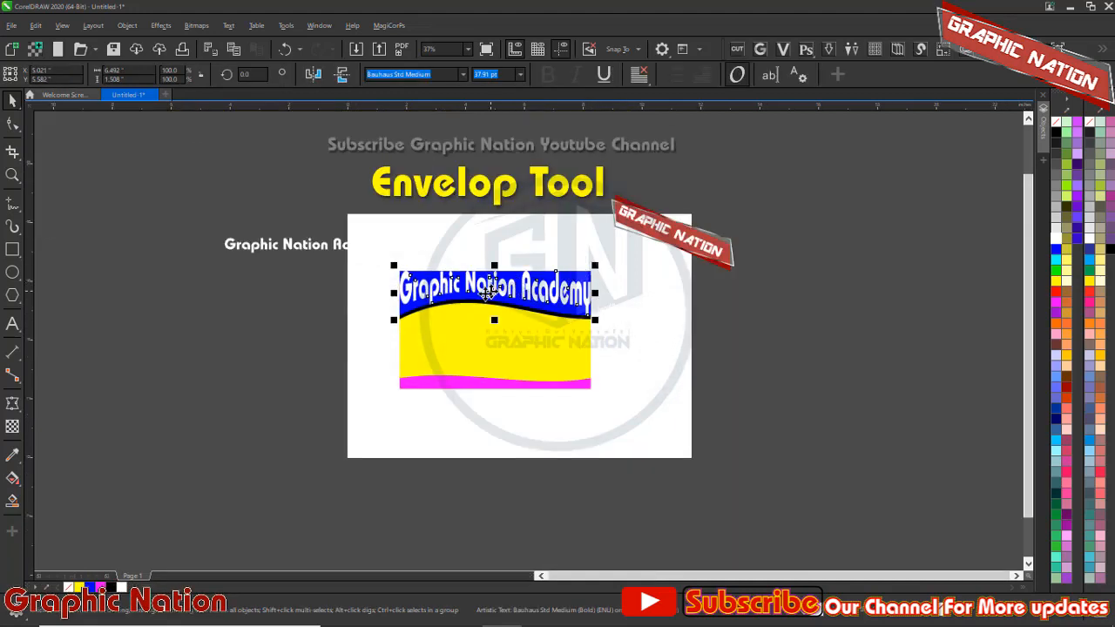
left_click_drag(490, 295, 208, 352)
left_click(263, 448)
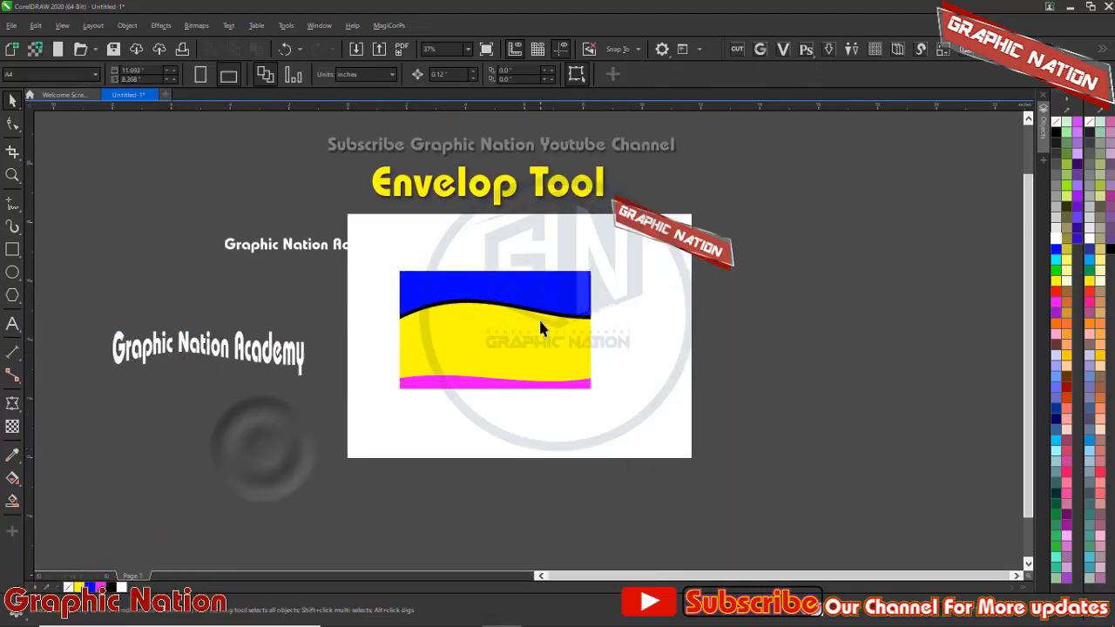
Step: Move the plain "Graphic Nation Academy" copy from the page's left side to the empty area right of the page
scroll(538, 327, "up", 1)
scroll(505, 291, "down", 1)
left_click(485, 273)
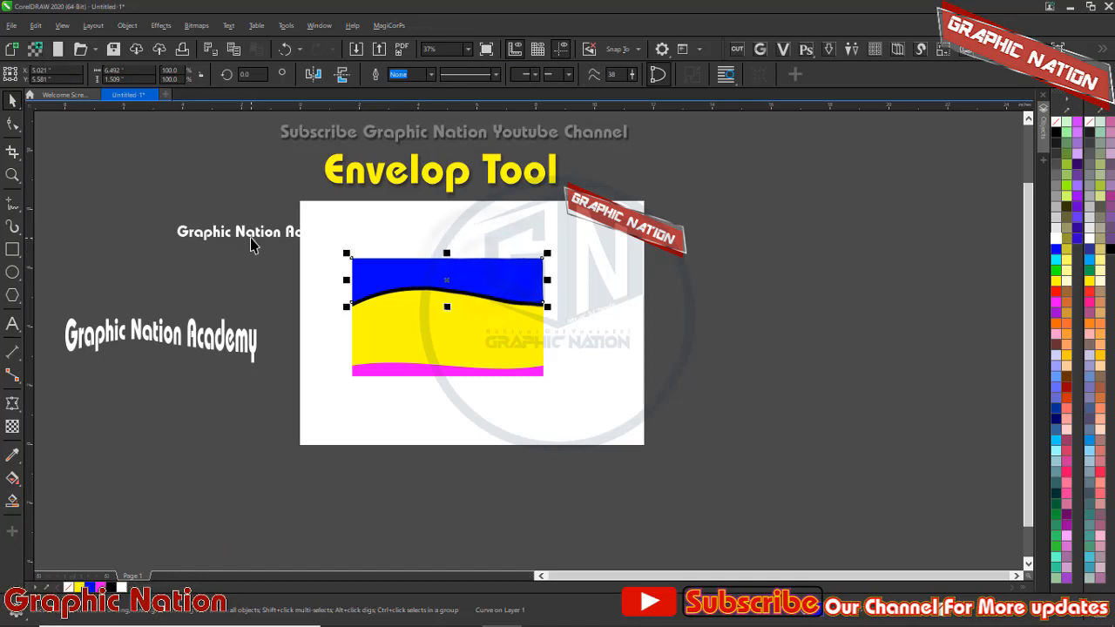
left_click_drag(250, 243, 773, 305)
Step: Add a new envelope to the plain "Graphic Nation Academy" copy beside the page
scroll(477, 286, "up", 2)
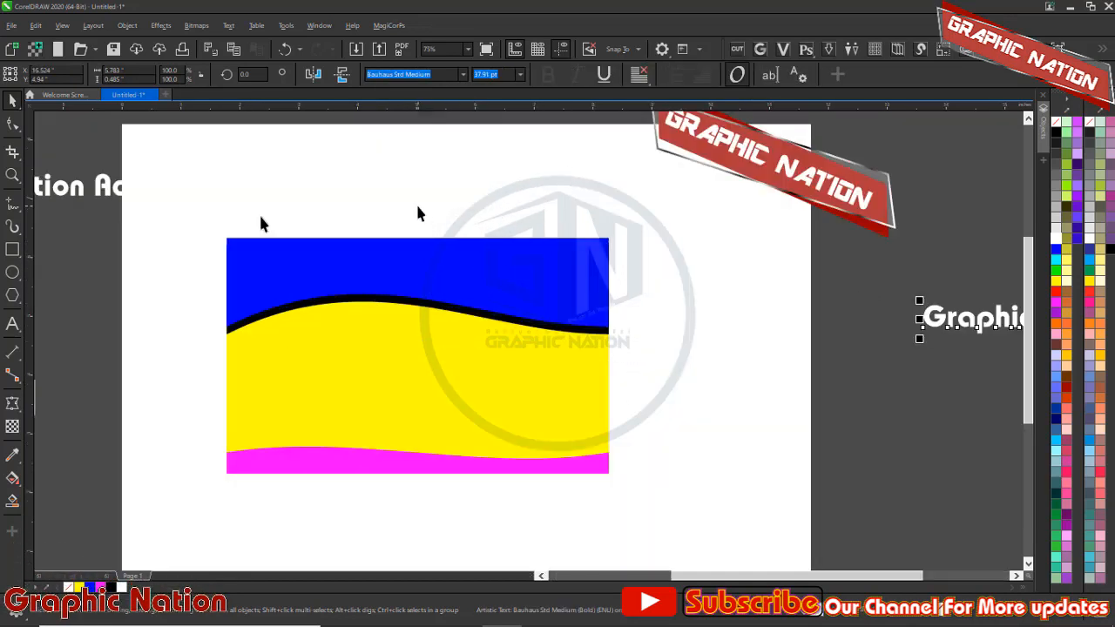
left_click(12, 402)
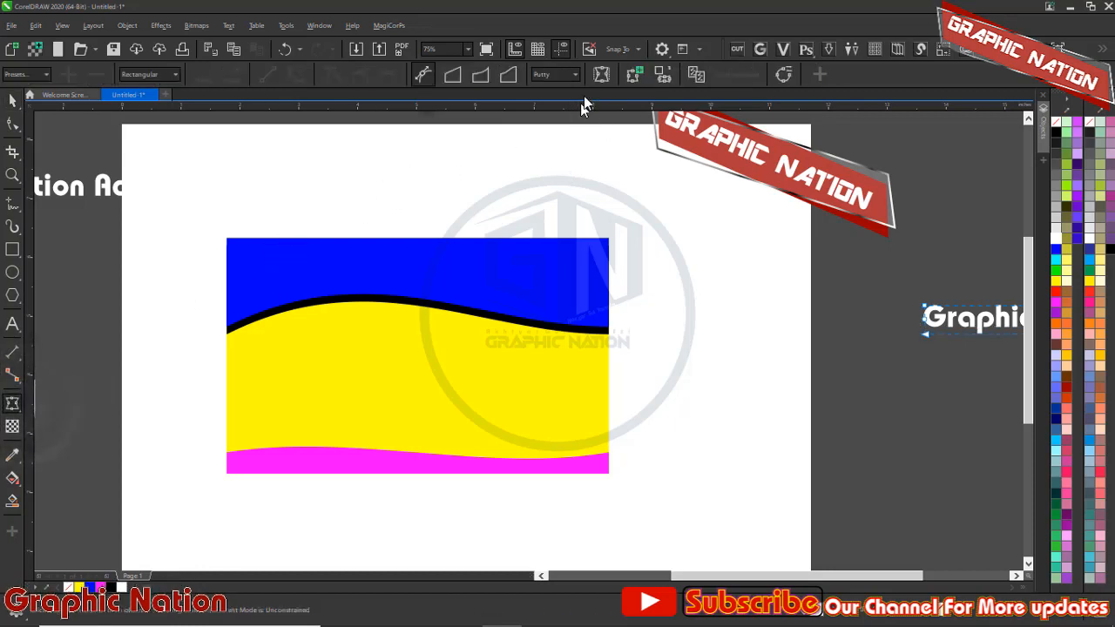
left_click(633, 75)
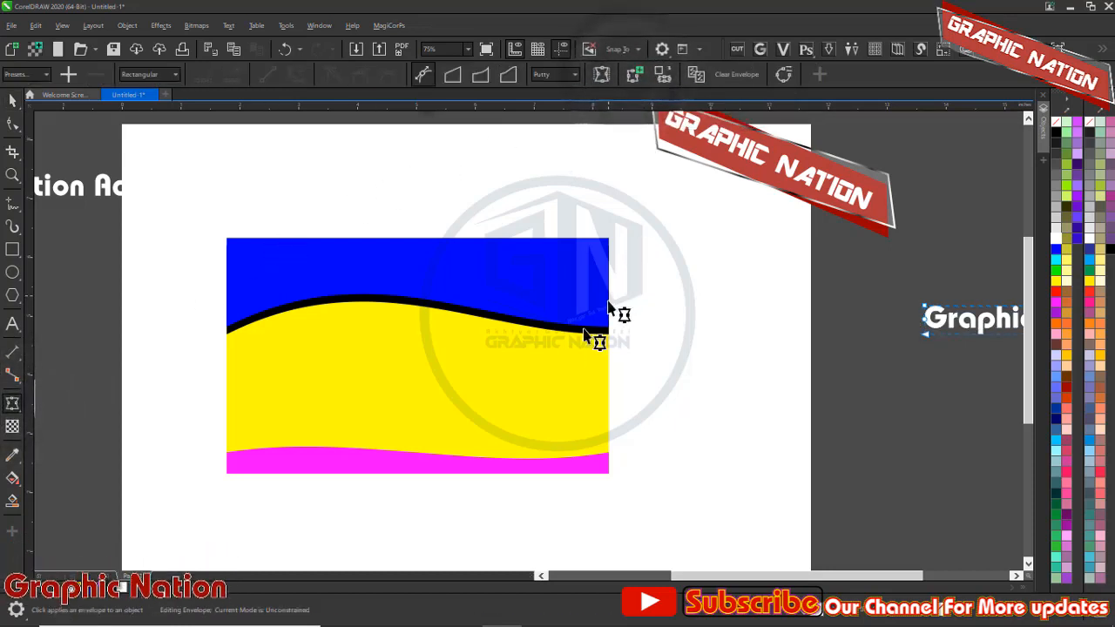